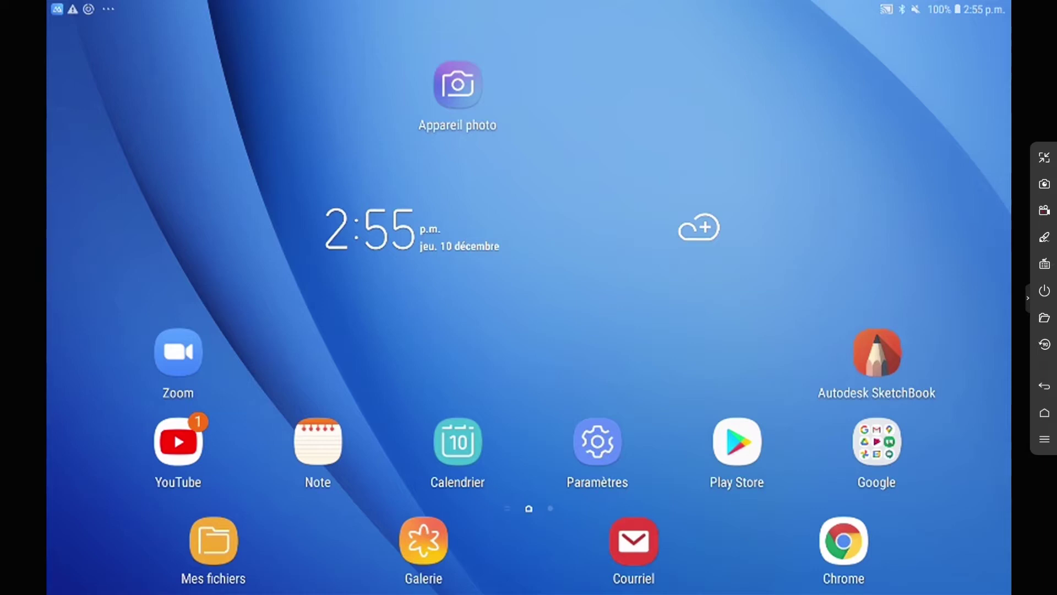
Open Autodesk SketchBook and flood-fill the blank canvas with light cyan.
{"action": "left_click", "coordinate": [877, 353]}
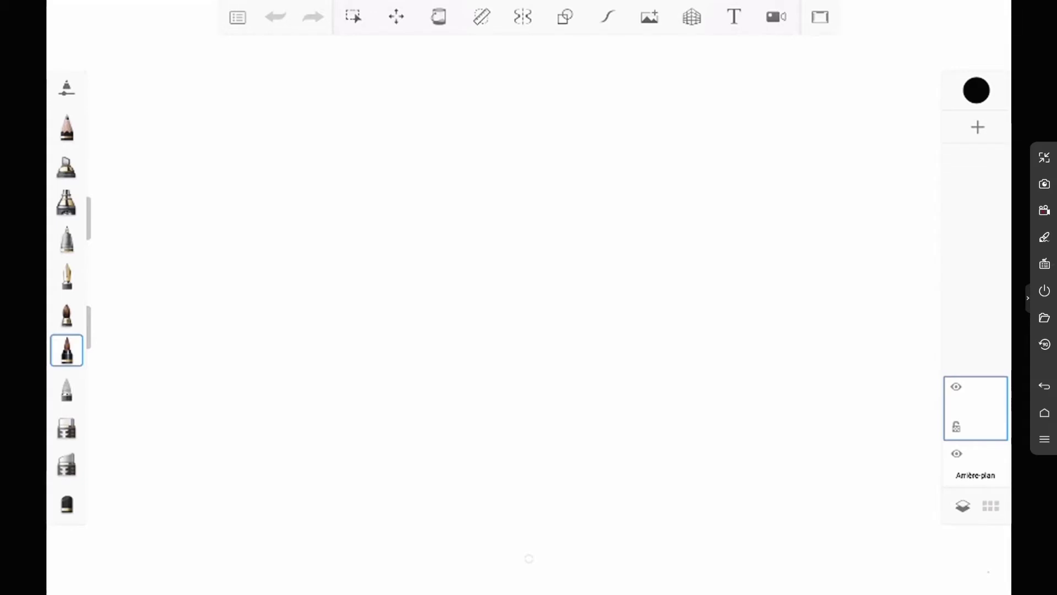
{"action": "left_click", "coordinate": [976, 90]}
{"action": "left_click_drag", "start_coordinate": [767, 312], "coordinate": [756, 298]}
{"action": "left_click_drag", "start_coordinate": [883, 250], "coordinate": [851, 220]}
{"action": "left_click", "coordinate": [976, 90]}
{"action": "left_click", "coordinate": [439, 16]}
{"action": "left_click", "coordinate": [509, 312]}
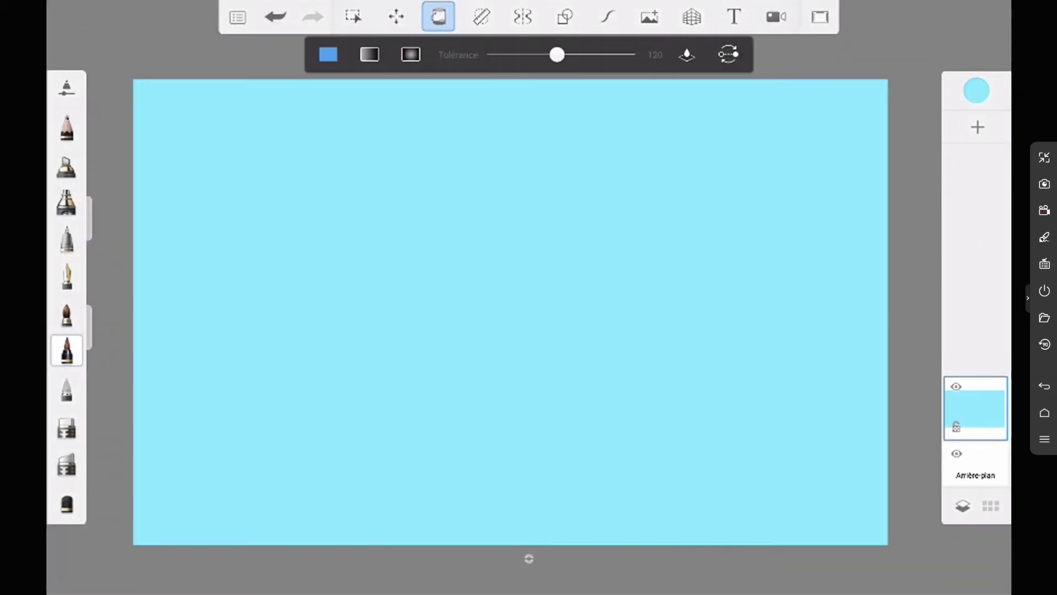
Refill the whole canvas with a paler sky blue at hue 194, saturation 100 and lightness 83.
{"action": "left_click", "coordinate": [976, 90]}
{"action": "left_click", "coordinate": [842, 214]}
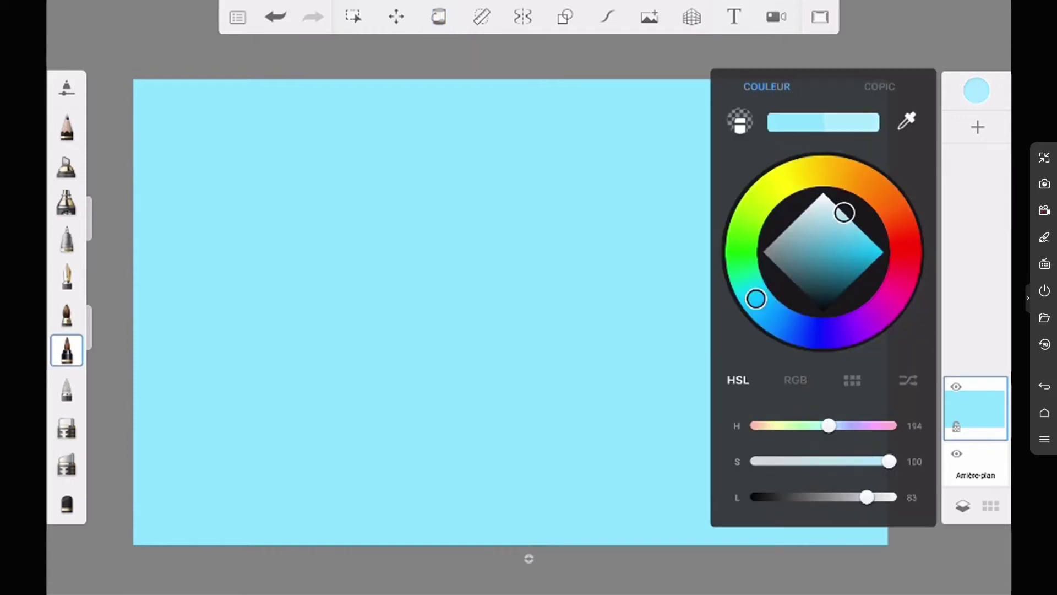
{"action": "left_click", "coordinate": [976, 90]}
{"action": "left_click_drag", "start_coordinate": [557, 55], "coordinate": [635, 55]}
{"action": "left_click", "coordinate": [510, 311]}
Airbrush soft, large patches of muted medium blue across the upper half of the canvas and down its right side.
{"action": "left_click", "coordinate": [66, 202]}
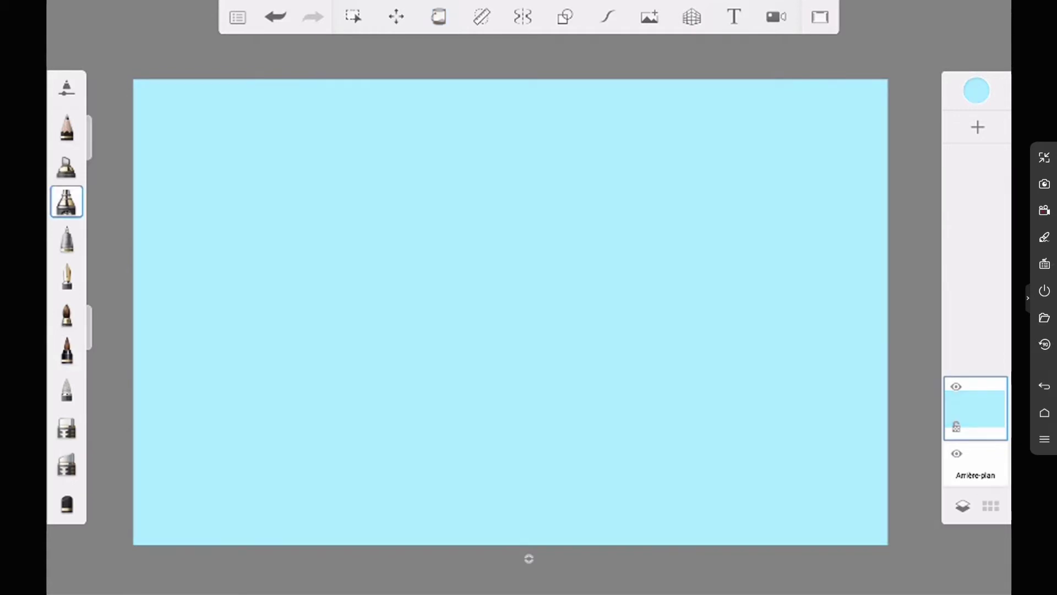
{"action": "left_click", "coordinate": [66, 201]}
{"action": "left_click_drag", "start_coordinate": [260, 309], "coordinate": [273, 309]}
{"action": "left_click", "coordinate": [976, 90]}
{"action": "left_click", "coordinate": [787, 325]}
{"action": "left_click_drag", "start_coordinate": [873, 462], "coordinate": [848, 462]}
{"action": "mouse_move", "coordinate": [880, 99]}
{"action": "left_mouse_down"}
{"action": "mouse_move", "coordinate": [798, 265]}
{"action": "mouse_move", "coordinate": [451, 144]}
{"action": "left_mouse_up"}
{"action": "left_click_drag", "start_coordinate": [782, 110], "coordinate": [286, 181]}
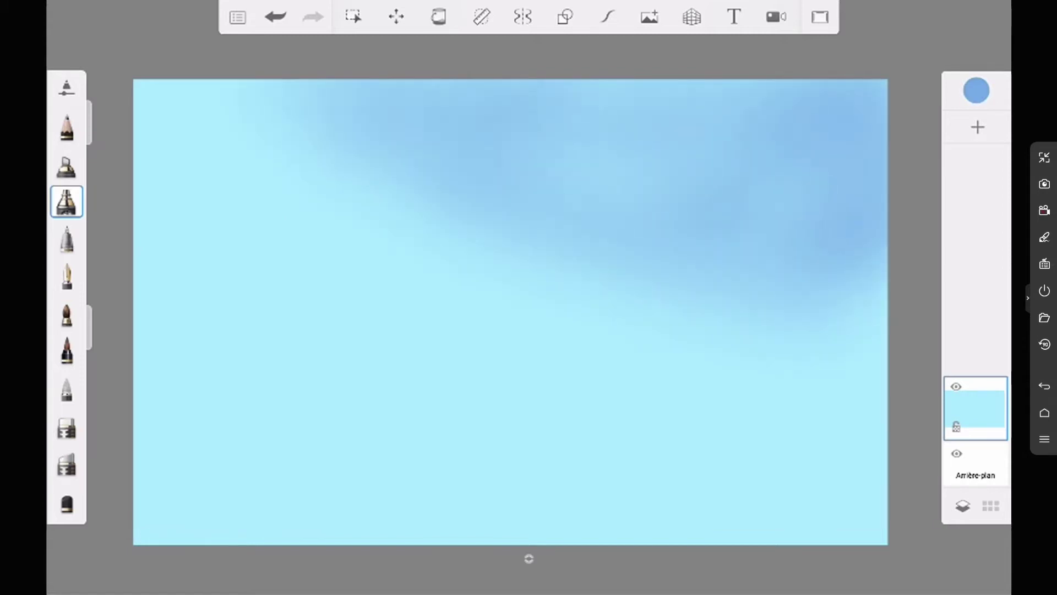
{"action": "left_click_drag", "start_coordinate": [154, 99], "coordinate": [682, 308]}
{"action": "left_click_drag", "start_coordinate": [622, 165], "coordinate": [550, 357]}
{"action": "left_click_drag", "start_coordinate": [220, 143], "coordinate": [143, 286]}
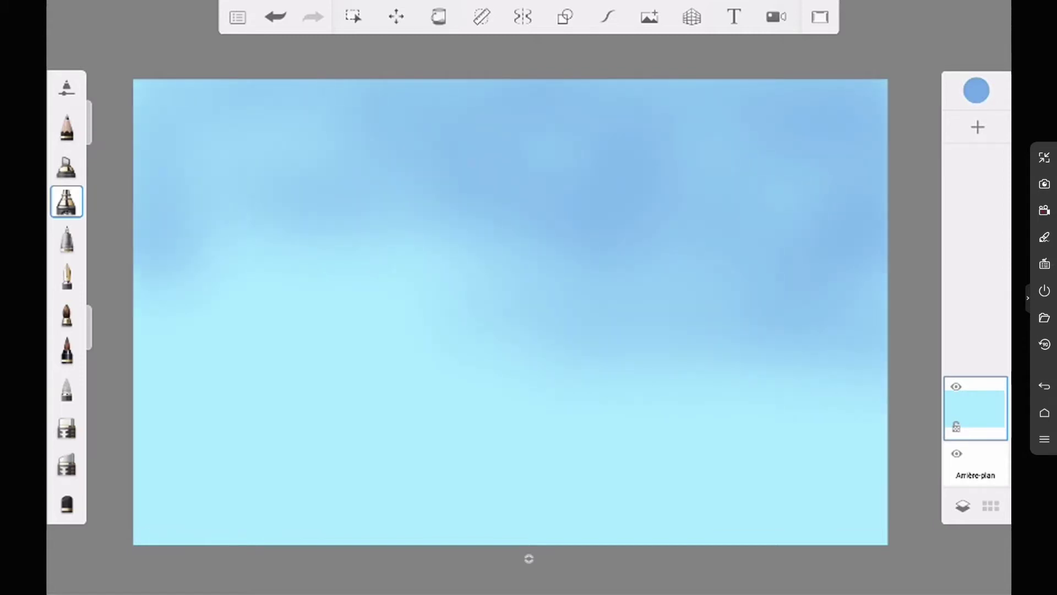
{"action": "left_click_drag", "start_coordinate": [875, 375], "coordinate": [787, 429]}
Deepen the sky's upper right area with airbrush strokes in a more saturated blue.
{"action": "left_click", "coordinate": [976, 90]}
{"action": "left_click_drag", "start_coordinate": [837, 242], "coordinate": [870, 239]}
{"action": "mouse_move", "coordinate": [880, 94]}
{"action": "left_mouse_down"}
{"action": "mouse_move", "coordinate": [628, 138]}
{"action": "mouse_move", "coordinate": [699, 264]}
{"action": "left_mouse_up"}
{"action": "left_click_drag", "start_coordinate": [561, 94], "coordinate": [803, 182]}
Blend the blue patches of the sky together with a large smudge brush.
{"action": "left_click", "coordinate": [66, 388]}
{"action": "left_click", "coordinate": [66, 388]}
{"action": "mouse_move", "coordinate": [177, 311]}
{"action": "left_mouse_down"}
{"action": "mouse_move", "coordinate": [186, 311]}
{"action": "mouse_move", "coordinate": [123, 311]}
{"action": "mouse_move", "coordinate": [264, 311]}
{"action": "left_mouse_up"}
{"action": "left_click", "coordinate": [655, 225]}
{"action": "left_click_drag", "start_coordinate": [688, 181], "coordinate": [468, 253]}
{"action": "left_click_drag", "start_coordinate": [814, 99], "coordinate": [721, 110]}
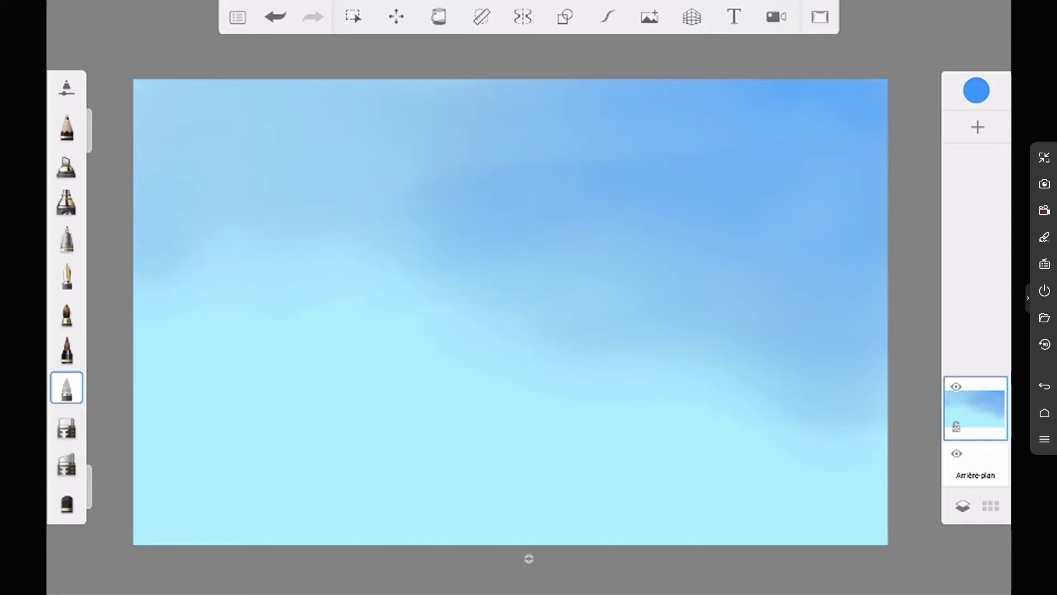
Add a new layer and place a horizontal straight ruler across the middle of the canvas.
{"action": "left_click", "coordinate": [978, 127]}
{"action": "left_click", "coordinate": [481, 17]}
{"action": "left_click_drag", "start_coordinate": [496, 297], "coordinate": [495, 350]}
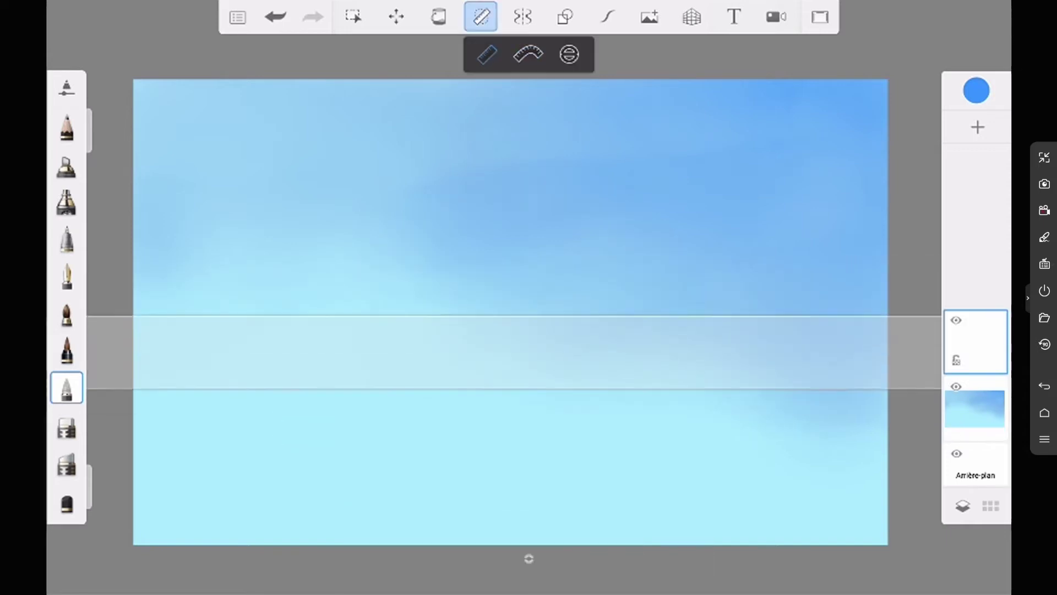
{"action": "left_click", "coordinate": [66, 314]}
{"action": "left_click", "coordinate": [976, 90]}
{"action": "mouse_move", "coordinate": [786, 323]}
{"action": "left_mouse_down"}
{"action": "mouse_move", "coordinate": [797, 328]}
{"action": "mouse_move", "coordinate": [751, 292]}
{"action": "left_mouse_up"}
{"action": "left_click_drag", "start_coordinate": [874, 243], "coordinate": [883, 252]}
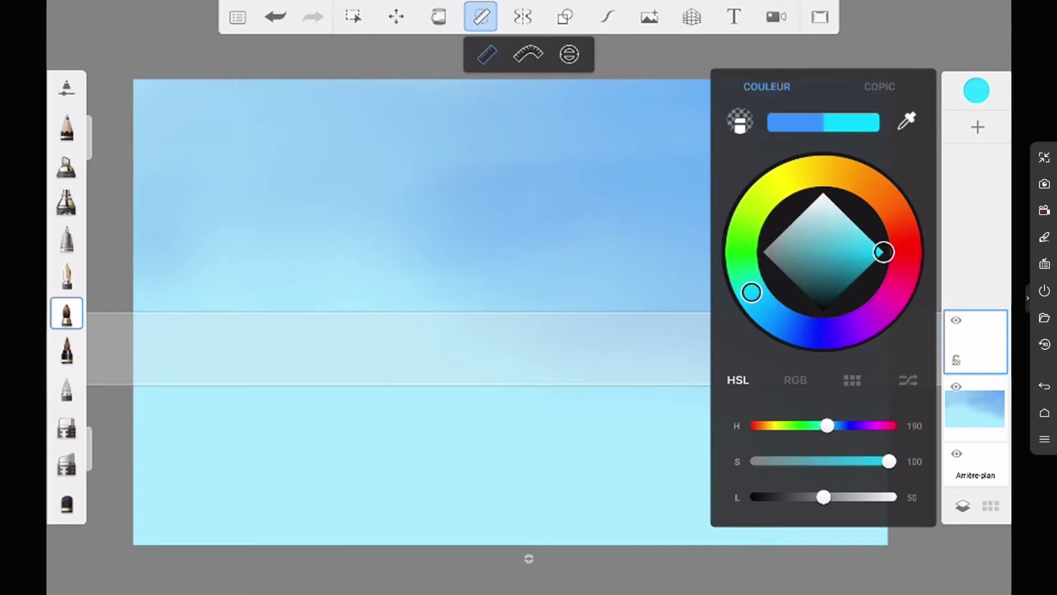
{"action": "left_click", "coordinate": [976, 91]}
{"action": "left_click_drag", "start_coordinate": [144, 330], "coordinate": [303, 287]}
{"action": "left_click", "coordinate": [275, 16]}
{"action": "left_click", "coordinate": [66, 313]}
{"action": "mouse_move", "coordinate": [252, 311]}
{"action": "left_mouse_down"}
{"action": "mouse_move", "coordinate": [118, 311]}
{"action": "mouse_move", "coordinate": [146, 311]}
{"action": "left_mouse_up"}
{"action": "mouse_move", "coordinate": [162, 375]}
{"action": "left_mouse_down"}
{"action": "mouse_move", "coordinate": [269, 376]}
{"action": "mouse_move", "coordinate": [255, 376]}
{"action": "left_mouse_up"}
{"action": "left_click_drag", "start_coordinate": [188, 440], "coordinate": [144, 441]}
Draw a bright blue horizon line along the ruler, hide the ruler, and paint everything below the line solid blue.
{"action": "left_click", "coordinate": [66, 350]}
{"action": "mouse_move", "coordinate": [163, 311]}
{"action": "left_mouse_down"}
{"action": "mouse_move", "coordinate": [130, 311]}
{"action": "mouse_move", "coordinate": [886, 311]}
{"action": "left_mouse_up"}
{"action": "left_click", "coordinate": [481, 17]}
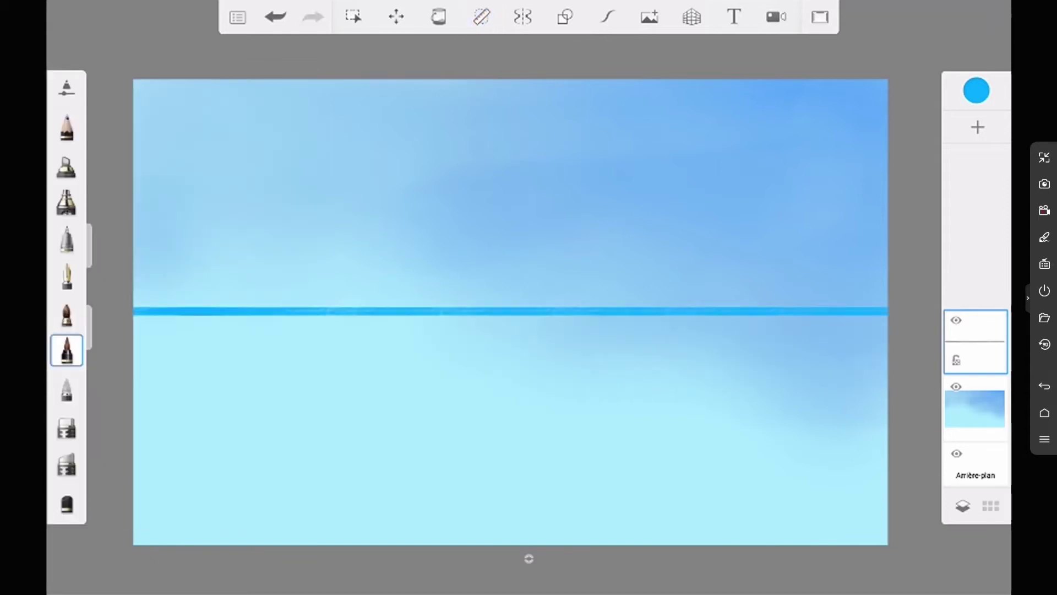
{"action": "left_click", "coordinate": [67, 350]}
{"action": "mouse_move", "coordinate": [884, 496]}
{"action": "left_mouse_down"}
{"action": "mouse_move", "coordinate": [366, 528]}
{"action": "mouse_move", "coordinate": [224, 448]}
{"action": "mouse_move", "coordinate": [415, 380]}
{"action": "mouse_move", "coordinate": [826, 496]}
{"action": "mouse_move", "coordinate": [881, 396]}
{"action": "mouse_move", "coordinate": [220, 325]}
{"action": "mouse_move", "coordinate": [495, 336]}
{"action": "mouse_move", "coordinate": [765, 327]}
{"action": "mouse_move", "coordinate": [886, 358]}
{"action": "mouse_move", "coordinate": [776, 325]}
{"action": "mouse_move", "coordinate": [884, 317]}
{"action": "left_mouse_up"}
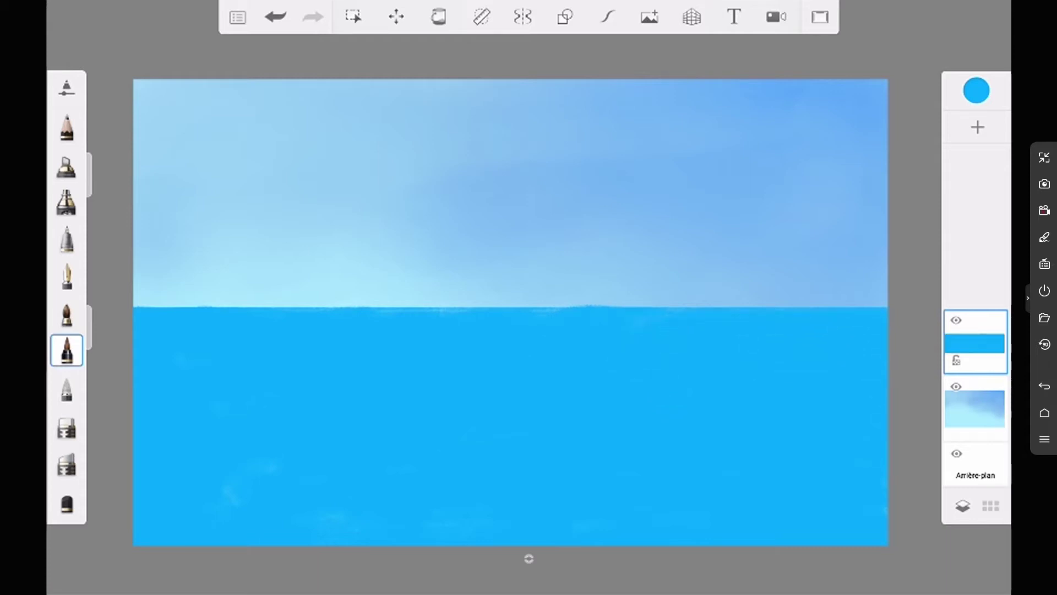
Paint the middle and lower parts of the sea in progressively lighter blues.
{"action": "left_click", "coordinate": [976, 90]}
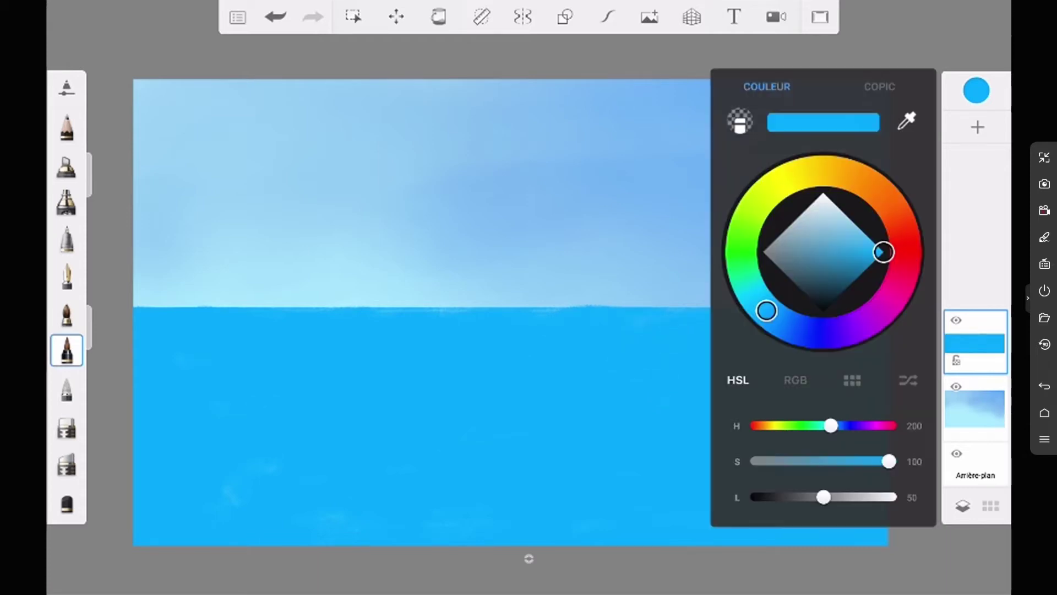
{"action": "left_click_drag", "start_coordinate": [880, 250], "coordinate": [864, 231]}
{"action": "left_click", "coordinate": [976, 90]}
{"action": "mouse_move", "coordinate": [143, 374]}
{"action": "left_mouse_down"}
{"action": "mouse_move", "coordinate": [413, 380]}
{"action": "mouse_move", "coordinate": [149, 443]}
{"action": "mouse_move", "coordinate": [880, 363]}
{"action": "mouse_move", "coordinate": [881, 457]}
{"action": "mouse_move", "coordinate": [143, 495]}
{"action": "mouse_move", "coordinate": [165, 537]}
{"action": "mouse_move", "coordinate": [143, 542]}
{"action": "left_mouse_up"}
{"action": "left_click", "coordinate": [976, 91]}
{"action": "left_click_drag", "start_coordinate": [845, 497], "coordinate": [867, 498]}
{"action": "left_click", "coordinate": [976, 90]}
{"action": "mouse_move", "coordinate": [144, 534]}
{"action": "left_mouse_down"}
{"action": "mouse_move", "coordinate": [881, 485]}
{"action": "mouse_move", "coordinate": [144, 457]}
{"action": "mouse_move", "coordinate": [881, 435]}
{"action": "mouse_move", "coordinate": [143, 429]}
{"action": "mouse_move", "coordinate": [550, 410]}
{"action": "mouse_move", "coordinate": [881, 418]}
{"action": "left_mouse_up"}
Blend the sea's blue bands into a smooth gradient that lightens toward the foreground.
{"action": "double_click", "coordinate": [67, 388]}
{"action": "left_click", "coordinate": [495, 220]}
{"action": "mouse_move", "coordinate": [138, 352]}
{"action": "left_mouse_down"}
{"action": "mouse_move", "coordinate": [179, 340]}
{"action": "mouse_move", "coordinate": [884, 352]}
{"action": "left_mouse_up"}
{"action": "left_click_drag", "start_coordinate": [177, 422], "coordinate": [220, 419]}
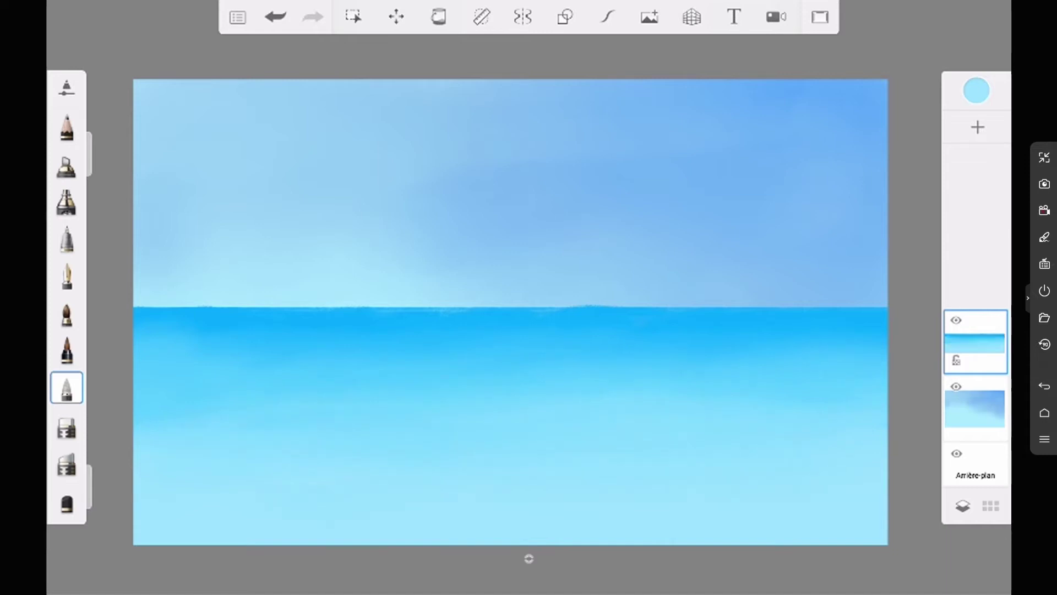
Add a new layer and paint a pale cream beach across the foreground, its shoreline rising toward the right.
{"action": "left_click", "coordinate": [978, 126]}
{"action": "left_click", "coordinate": [976, 91]}
{"action": "left_click_drag", "start_coordinate": [762, 304], "coordinate": [842, 175]}
{"action": "left_click", "coordinate": [66, 350]}
{"action": "left_click_drag", "start_coordinate": [885, 461], "coordinate": [824, 461]}
{"action": "left_click_drag", "start_coordinate": [877, 497], "coordinate": [889, 497]}
{"action": "left_click_drag", "start_coordinate": [824, 461], "coordinate": [843, 460]}
{"action": "left_click_drag", "start_coordinate": [888, 497], "coordinate": [883, 497]}
{"action": "left_click", "coordinate": [976, 90]}
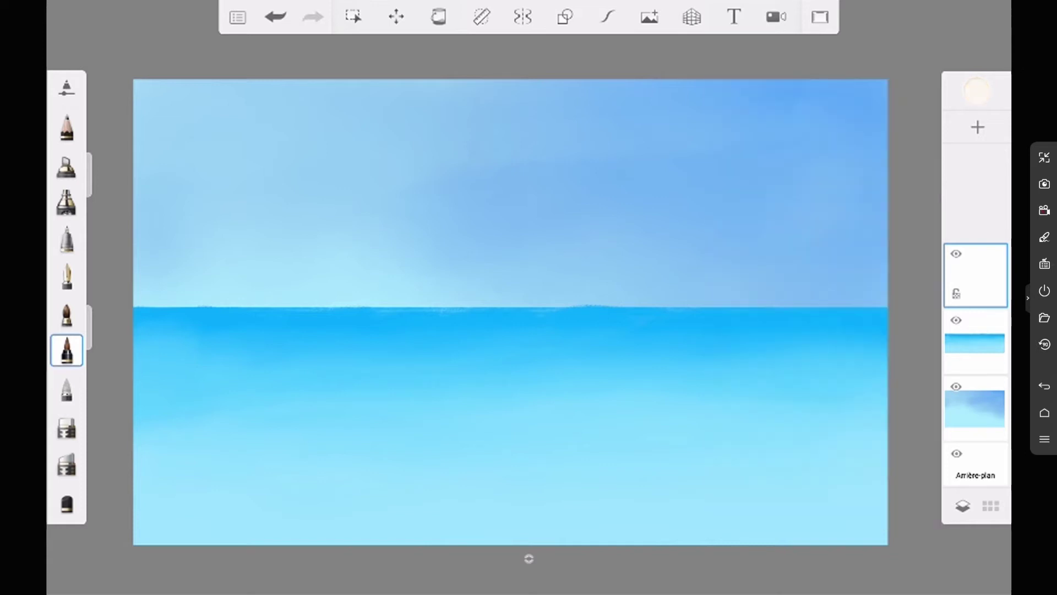
{"action": "left_click_drag", "start_coordinate": [699, 536], "coordinate": [886, 517]}
{"action": "left_click_drag", "start_coordinate": [137, 503], "coordinate": [886, 369]}
{"action": "left_click_drag", "start_coordinate": [138, 531], "coordinate": [881, 412]}
{"action": "left_click_drag", "start_coordinate": [834, 512], "coordinate": [886, 413]}
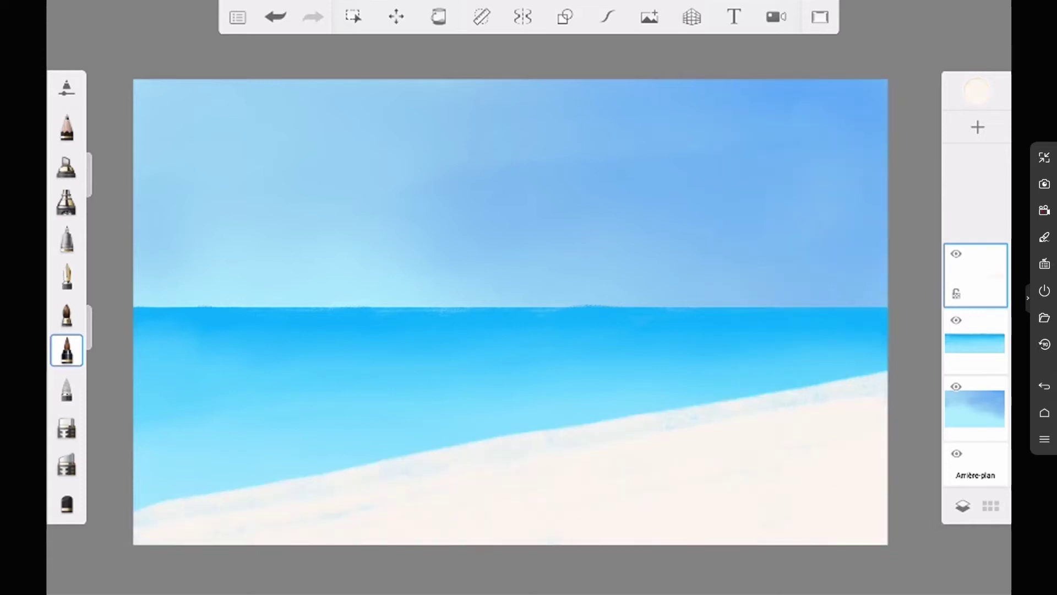
Extend the cream sand around the right end of the sea up to the horizon, and undo the last stroke.
{"action": "left_click", "coordinate": [66, 350]}
{"action": "left_click", "coordinate": [67, 350]}
{"action": "mouse_move", "coordinate": [617, 310]}
{"action": "left_mouse_down"}
{"action": "mouse_move", "coordinate": [886, 326]}
{"action": "mouse_move", "coordinate": [748, 333]}
{"action": "mouse_move", "coordinate": [831, 380]}
{"action": "left_mouse_up"}
{"action": "left_click_drag", "start_coordinate": [821, 344], "coordinate": [851, 380]}
{"action": "mouse_move", "coordinate": [887, 330]}
{"action": "left_mouse_down"}
{"action": "mouse_move", "coordinate": [848, 373]}
{"action": "mouse_move", "coordinate": [806, 346]}
{"action": "mouse_move", "coordinate": [781, 392]}
{"action": "left_mouse_up"}
{"action": "left_click_drag", "start_coordinate": [784, 336], "coordinate": [724, 343]}
{"action": "left_click", "coordinate": [67, 351]}
{"action": "mouse_move", "coordinate": [660, 309]}
{"action": "left_mouse_down"}
{"action": "mouse_move", "coordinate": [583, 309]}
{"action": "mouse_move", "coordinate": [707, 327]}
{"action": "mouse_move", "coordinate": [787, 355]}
{"action": "mouse_move", "coordinate": [801, 382]}
{"action": "left_mouse_up"}
{"action": "left_click", "coordinate": [275, 17]}
Reshape the bay's rounded right end and its far shoreline with the hard eraser.
{"action": "left_click", "coordinate": [67, 424]}
{"action": "left_click", "coordinate": [67, 461]}
{"action": "left_click", "coordinate": [66, 461]}
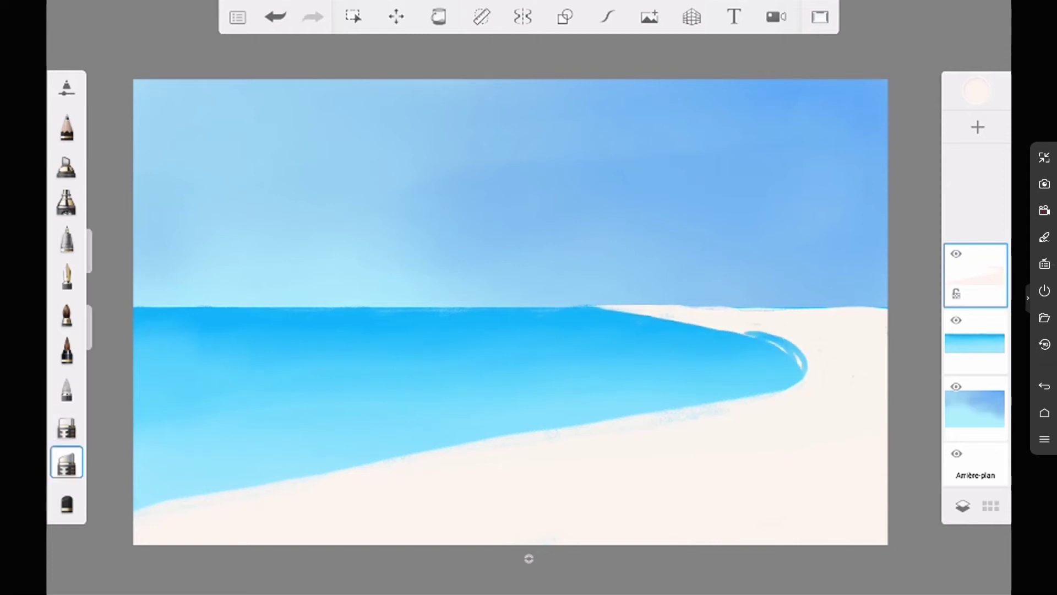
{"action": "mouse_move", "coordinate": [669, 322]}
{"action": "left_mouse_down"}
{"action": "mouse_move", "coordinate": [803, 350]}
{"action": "mouse_move", "coordinate": [818, 386]}
{"action": "left_mouse_up"}
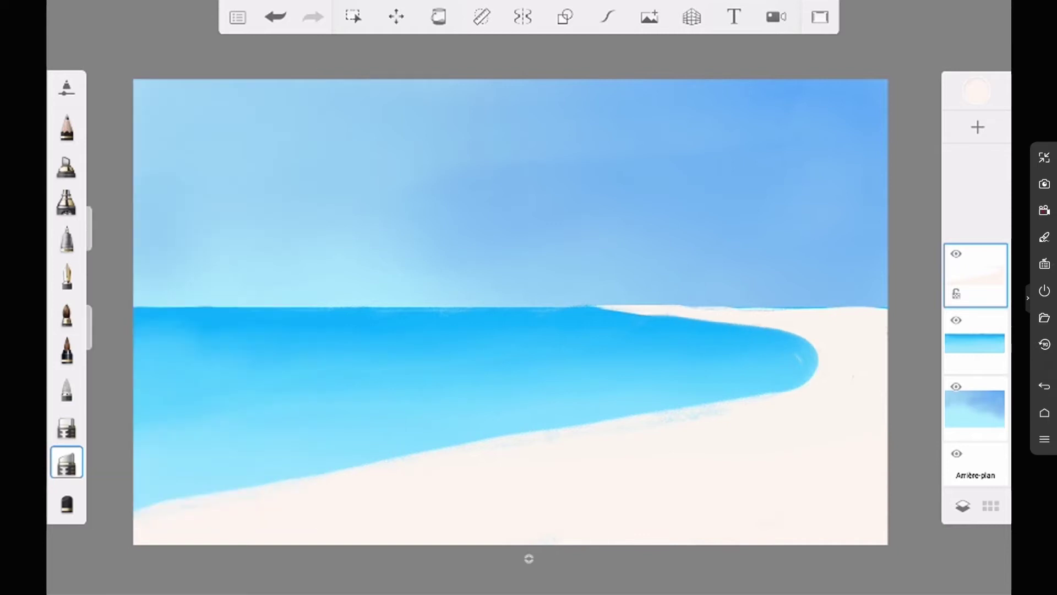
{"action": "left_click", "coordinate": [66, 425]}
{"action": "left_click_drag", "start_coordinate": [137, 512], "coordinate": [284, 482]}
{"action": "left_click", "coordinate": [67, 425]}
{"action": "left_click", "coordinate": [66, 425]}
{"action": "key", "text": "ctrl+z"}
{"action": "left_click", "coordinate": [66, 425]}
{"action": "left_click", "coordinate": [66, 425]}
{"action": "key", "text": "ctrl+y"}
{"action": "key", "text": "ctrl+z"}
Soften the near shoreline and part of the far shoreline with the soft eraser.
{"action": "left_click", "coordinate": [66, 425]}
{"action": "left_click", "coordinate": [66, 425]}
{"action": "left_click_drag", "start_coordinate": [142, 503], "coordinate": [764, 395]}
{"action": "left_click_drag", "start_coordinate": [723, 320], "coordinate": [776, 329]}
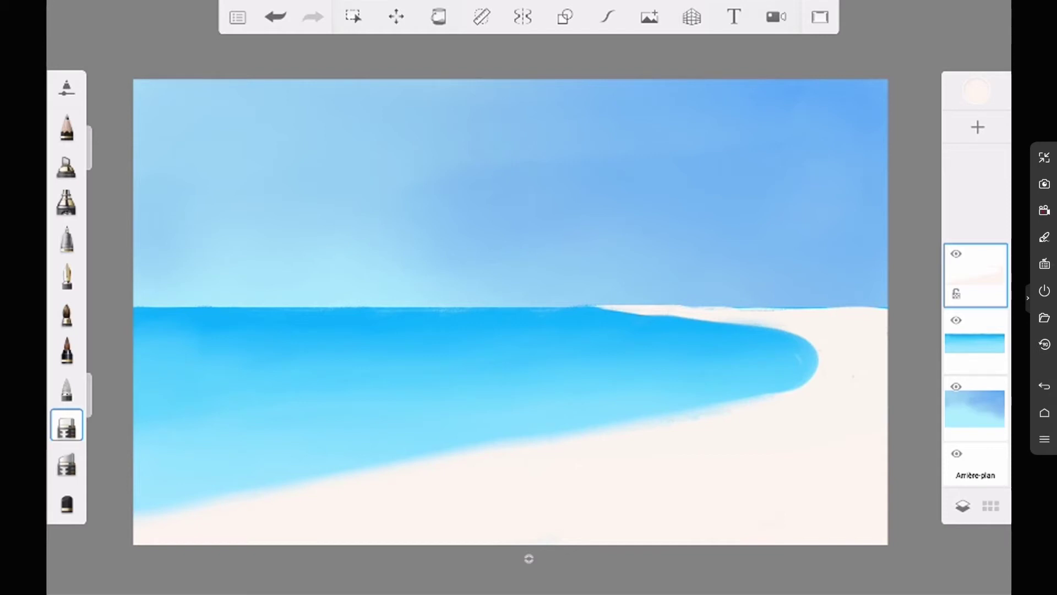
Paint peach sand along the far shore and around the bay's right end, and blend it into the pale beach.
{"action": "left_click", "coordinate": [66, 351]}
{"action": "left_click", "coordinate": [977, 91]}
{"action": "left_click_drag", "start_coordinate": [844, 461], "coordinate": [875, 461]}
{"action": "left_click", "coordinate": [978, 91]}
{"action": "left_click_drag", "start_coordinate": [605, 307], "coordinate": [837, 319]}
{"action": "left_click_drag", "start_coordinate": [741, 320], "coordinate": [881, 315]}
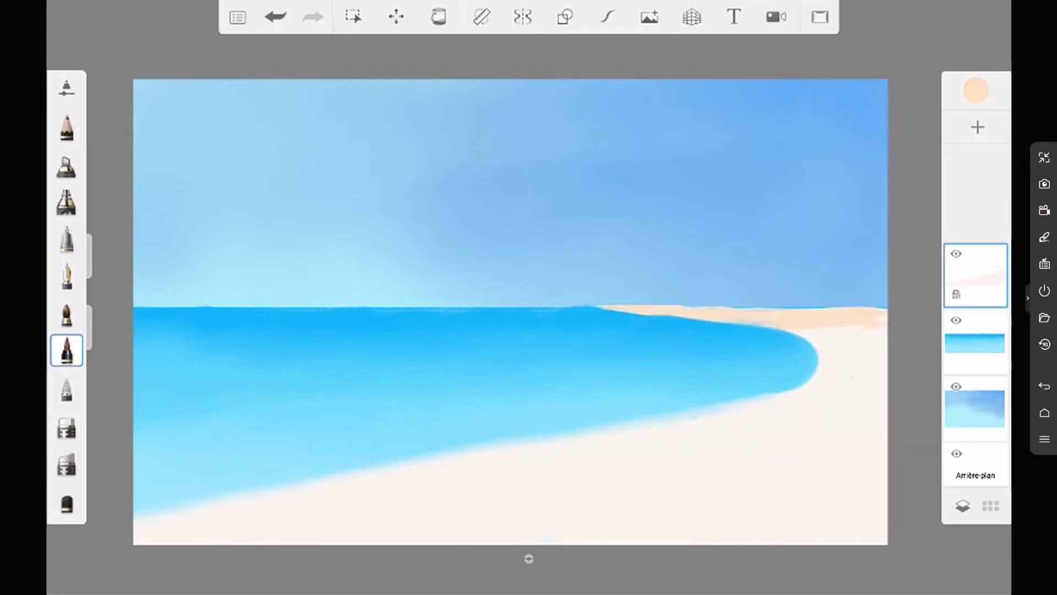
{"action": "left_click_drag", "start_coordinate": [796, 324], "coordinate": [886, 355]}
{"action": "mouse_move", "coordinate": [815, 364]}
{"action": "left_mouse_down"}
{"action": "mouse_move", "coordinate": [886, 382]}
{"action": "mouse_move", "coordinate": [749, 402]}
{"action": "left_mouse_up"}
{"action": "left_click_drag", "start_coordinate": [881, 394], "coordinate": [773, 402]}
{"action": "left_click", "coordinate": [66, 387]}
{"action": "mouse_move", "coordinate": [182, 514]}
{"action": "left_mouse_down"}
{"action": "mouse_move", "coordinate": [881, 397]}
{"action": "mouse_move", "coordinate": [782, 418]}
{"action": "left_mouse_up"}
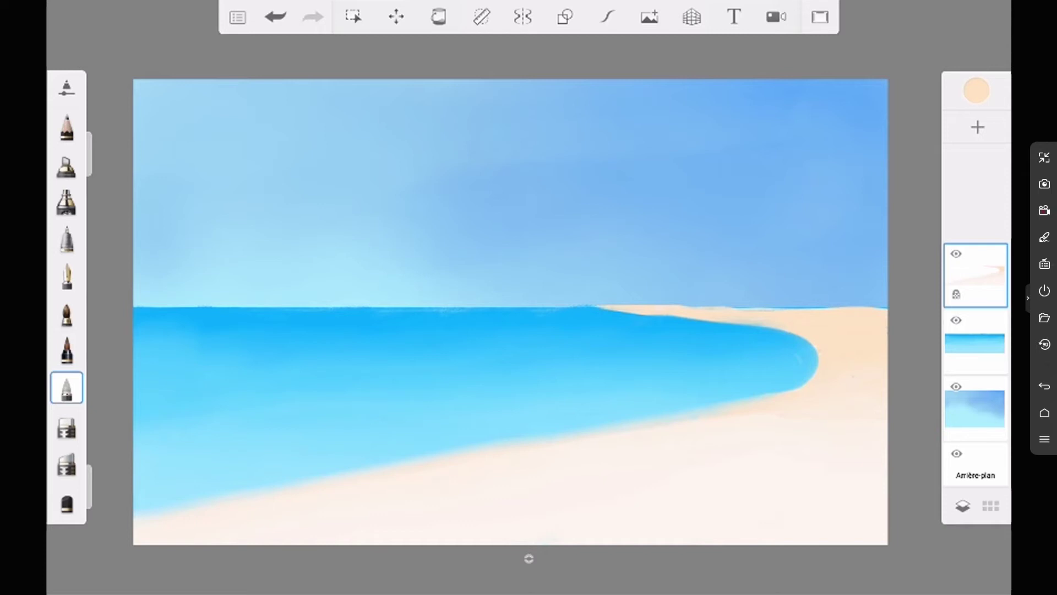
Add a new layer and paint a dark grey headland along the horizon and behind the bay's right end.
{"action": "left_click", "coordinate": [978, 127]}
{"action": "left_click", "coordinate": [976, 90]}
{"action": "left_click_drag", "start_coordinate": [835, 208], "coordinate": [791, 279]}
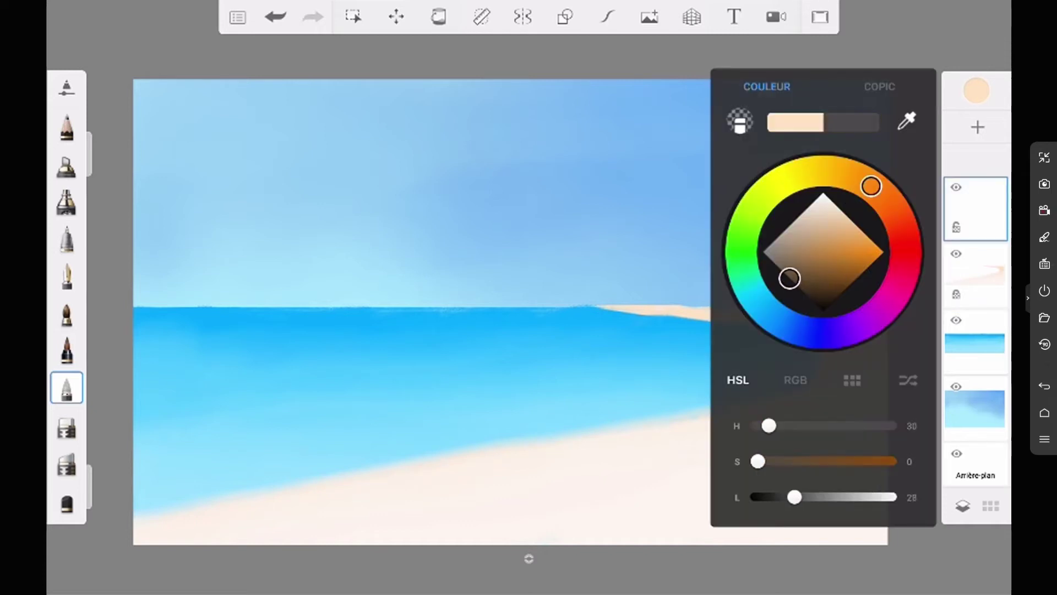
{"action": "left_click", "coordinate": [67, 351]}
{"action": "left_click_drag", "start_coordinate": [608, 307], "coordinate": [886, 309]}
{"action": "left_click_drag", "start_coordinate": [855, 314], "coordinate": [611, 311]}
{"action": "left_click_drag", "start_coordinate": [771, 308], "coordinate": [886, 313]}
{"action": "mouse_move", "coordinate": [743, 318]}
{"action": "left_mouse_down"}
{"action": "mouse_move", "coordinate": [840, 374]}
{"action": "mouse_move", "coordinate": [887, 376]}
{"action": "mouse_move", "coordinate": [886, 322]}
{"action": "mouse_move", "coordinate": [883, 369]}
{"action": "left_mouse_up"}
{"action": "mouse_move", "coordinate": [809, 325]}
{"action": "left_mouse_down"}
{"action": "mouse_move", "coordinate": [881, 356]}
{"action": "mouse_move", "coordinate": [881, 374]}
{"action": "mouse_move", "coordinate": [849, 377]}
{"action": "mouse_move", "coordinate": [857, 348]}
{"action": "left_mouse_up"}
Fill in the edges of the dark grey headland along the beach and the horizon with a resized brush.
{"action": "left_click", "coordinate": [67, 350]}
{"action": "left_click_drag", "start_coordinate": [834, 359], "coordinate": [841, 372]}
{"action": "left_click_drag", "start_coordinate": [765, 319], "coordinate": [817, 341]}
{"action": "left_click_drag", "start_coordinate": [617, 310], "coordinate": [819, 317]}
{"action": "left_click_drag", "start_coordinate": [813, 303], "coordinate": [887, 300]}
{"action": "mouse_move", "coordinate": [848, 381]}
{"action": "left_mouse_down"}
{"action": "mouse_move", "coordinate": [887, 384]}
{"action": "mouse_move", "coordinate": [857, 381]}
{"action": "left_mouse_up"}
Erase the headland's rough edges along the sand, at its base and along its top outline.
{"action": "left_click", "coordinate": [66, 461]}
{"action": "mouse_move", "coordinate": [606, 308]}
{"action": "left_mouse_down"}
{"action": "mouse_move", "coordinate": [804, 333]}
{"action": "mouse_move", "coordinate": [829, 372]}
{"action": "left_mouse_up"}
{"action": "mouse_move", "coordinate": [826, 382]}
{"action": "left_mouse_down"}
{"action": "mouse_move", "coordinate": [886, 384]}
{"action": "mouse_move", "coordinate": [881, 377]}
{"action": "left_mouse_up"}
{"action": "left_click_drag", "start_coordinate": [716, 301], "coordinate": [880, 300]}
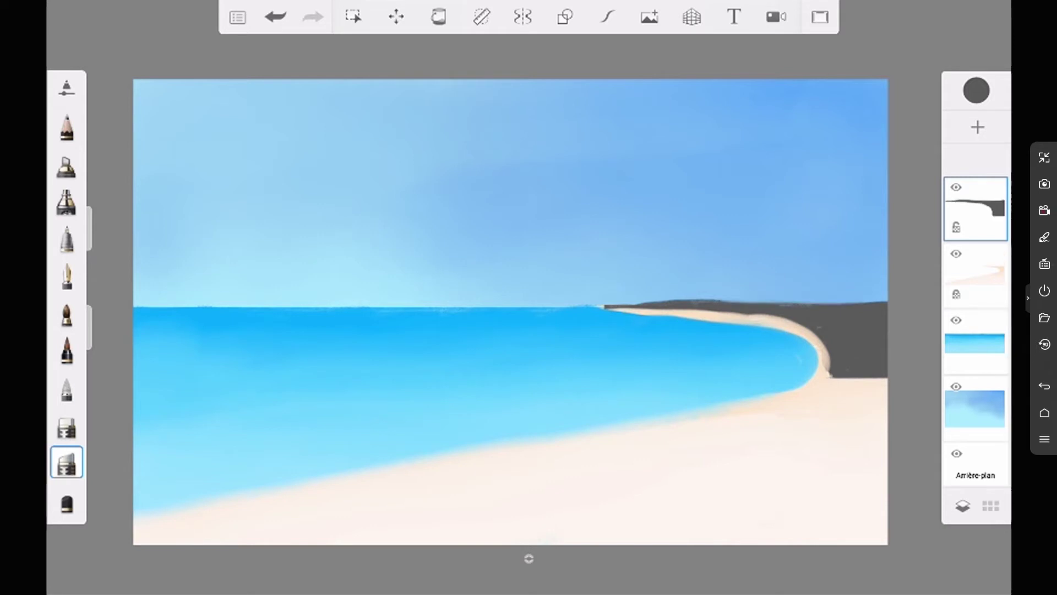
Extend the dark grey headland leftward into a thin point along the horizon and trim its lower edge.
{"action": "left_click", "coordinate": [67, 350]}
{"action": "left_click_drag", "start_coordinate": [536, 309], "coordinate": [606, 311]}
{"action": "key", "text": "ctrl+z"}
{"action": "mouse_move", "coordinate": [536, 308]}
{"action": "left_mouse_down"}
{"action": "mouse_move", "coordinate": [633, 308]}
{"action": "mouse_move", "coordinate": [519, 311]}
{"action": "left_mouse_up"}
{"action": "key", "text": "ctrl+z"}
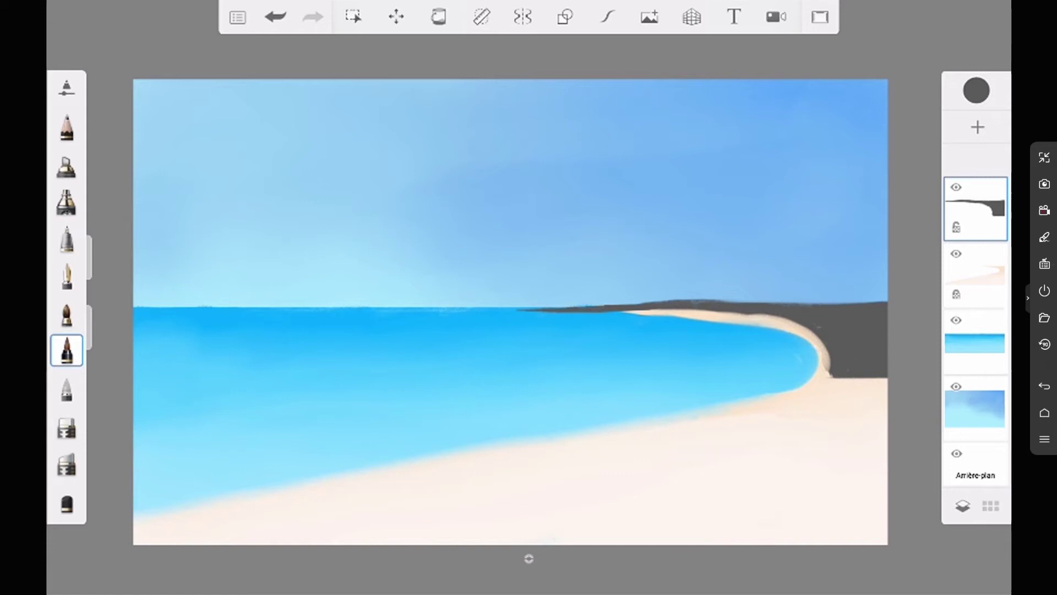
{"action": "left_click", "coordinate": [67, 462]}
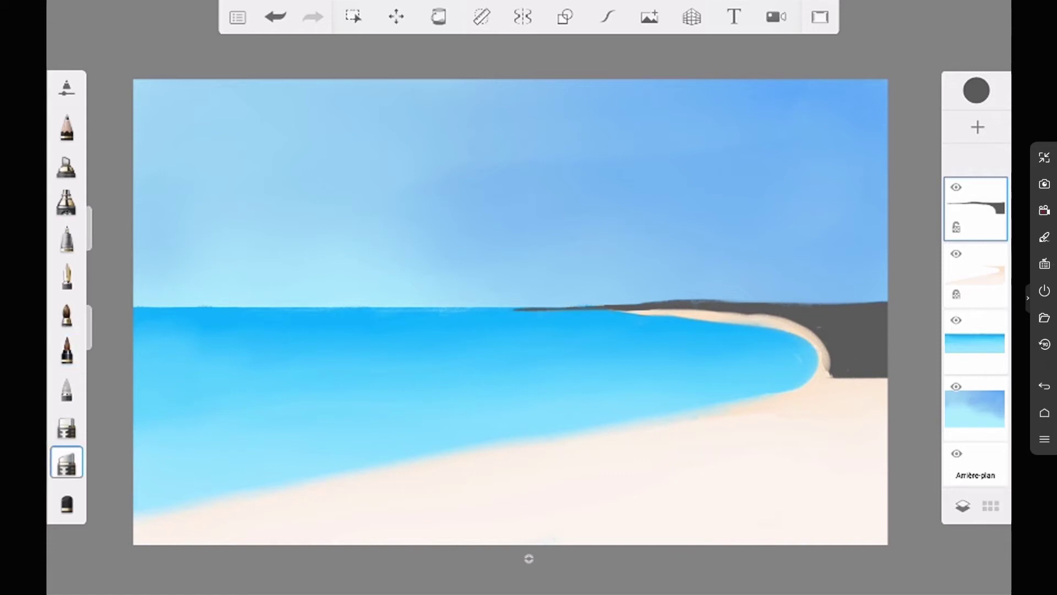
Add a new layer and paint a strip of dark green vegetation along the top of the headland.
{"action": "left_click", "coordinate": [977, 127]}
{"action": "left_click", "coordinate": [976, 90]}
{"action": "left_click", "coordinate": [66, 350]}
{"action": "left_click_drag", "start_coordinate": [753, 461], "coordinate": [888, 462]}
{"action": "left_click_drag", "start_coordinate": [783, 497], "coordinate": [776, 497]}
{"action": "left_click", "coordinate": [976, 90]}
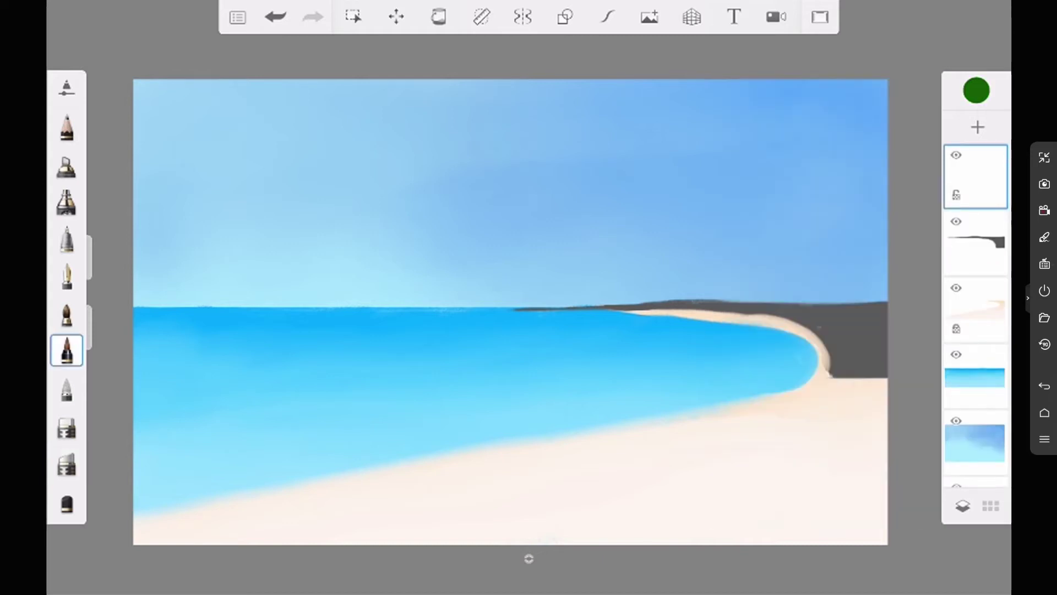
{"action": "left_click_drag", "start_coordinate": [528, 310], "coordinate": [649, 300]}
{"action": "left_click_drag", "start_coordinate": [578, 297], "coordinate": [879, 298]}
{"action": "left_click_drag", "start_coordinate": [688, 297], "coordinate": [887, 299]}
{"action": "left_click_drag", "start_coordinate": [688, 306], "coordinate": [887, 302]}
Cover the headland's right side with dark green, leaving a thin grey edge, and undo the stray green over the sand.
{"action": "left_click", "coordinate": [66, 462]}
{"action": "left_click", "coordinate": [67, 350]}
{"action": "mouse_move", "coordinate": [798, 313]}
{"action": "left_mouse_down"}
{"action": "mouse_move", "coordinate": [886, 316]}
{"action": "mouse_move", "coordinate": [886, 368]}
{"action": "left_mouse_up"}
{"action": "left_click_drag", "start_coordinate": [815, 330], "coordinate": [840, 357]}
{"action": "left_click", "coordinate": [67, 462]}
{"action": "double_click", "coordinate": [67, 350]}
{"action": "left_click", "coordinate": [67, 350]}
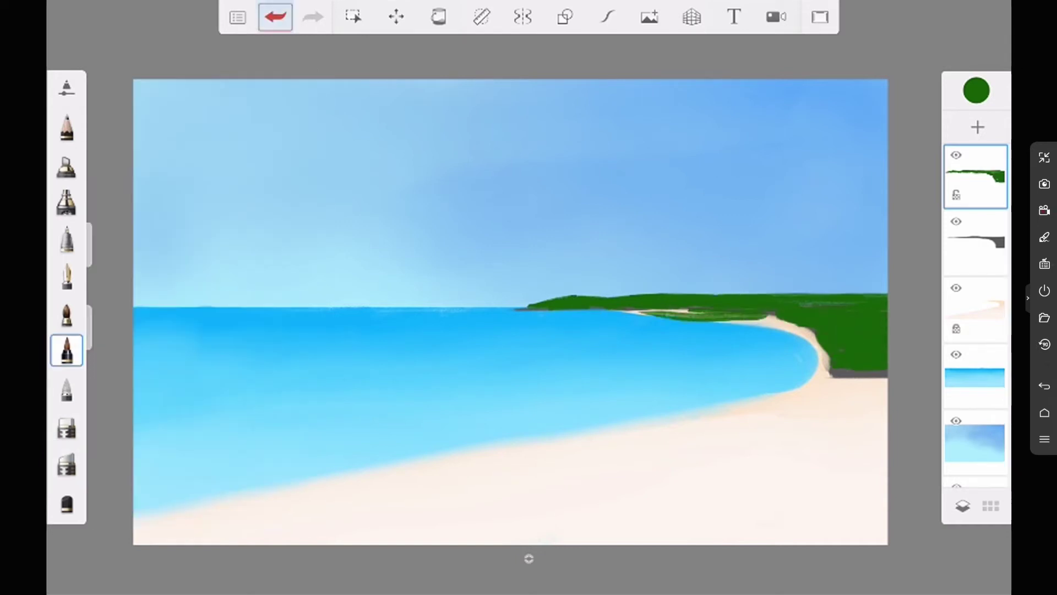
Paint a cluster of small pointed dark green trees along the far end of the headland's ridge.
{"action": "left_click", "coordinate": [67, 351]}
{"action": "left_click_drag", "start_coordinate": [125, 310], "coordinate": [133, 310]}
{"action": "left_click", "coordinate": [67, 350]}
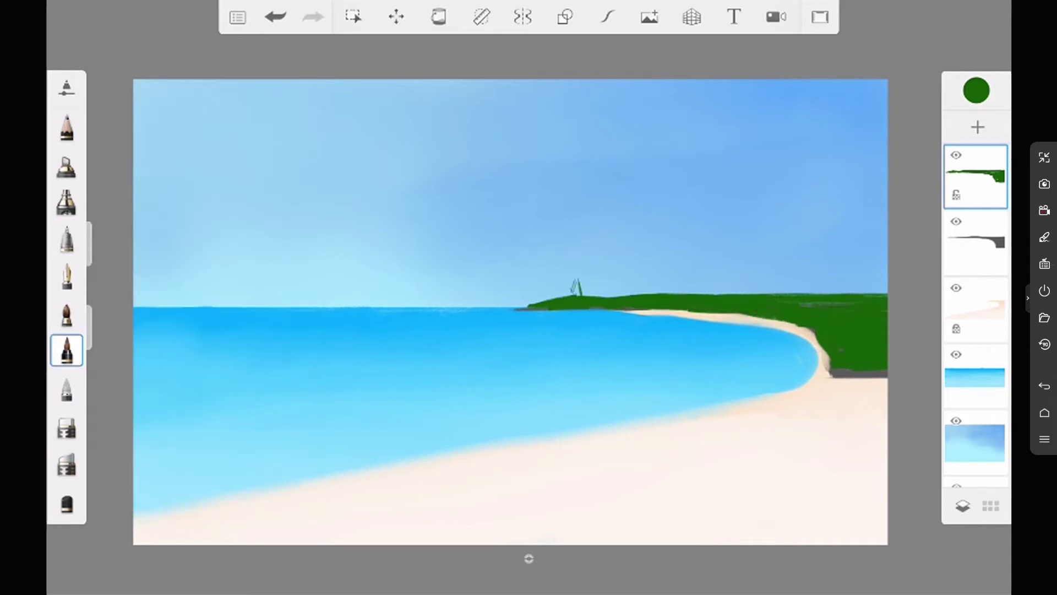
{"action": "scroll", "coordinate": [528, 308], "scroll_direction": "up", "scroll_amount": 3}
{"action": "left_click_drag", "start_coordinate": [426, 327], "coordinate": [424, 269]}
{"action": "key", "text": "ctrl+z"}
{"action": "left_click_drag", "start_coordinate": [424, 325], "coordinate": [447, 295]}
{"action": "left_click_drag", "start_coordinate": [457, 327], "coordinate": [489, 290]}
{"action": "left_click_drag", "start_coordinate": [512, 329], "coordinate": [532, 276]}
{"action": "left_click_drag", "start_coordinate": [573, 322], "coordinate": [592, 294]}
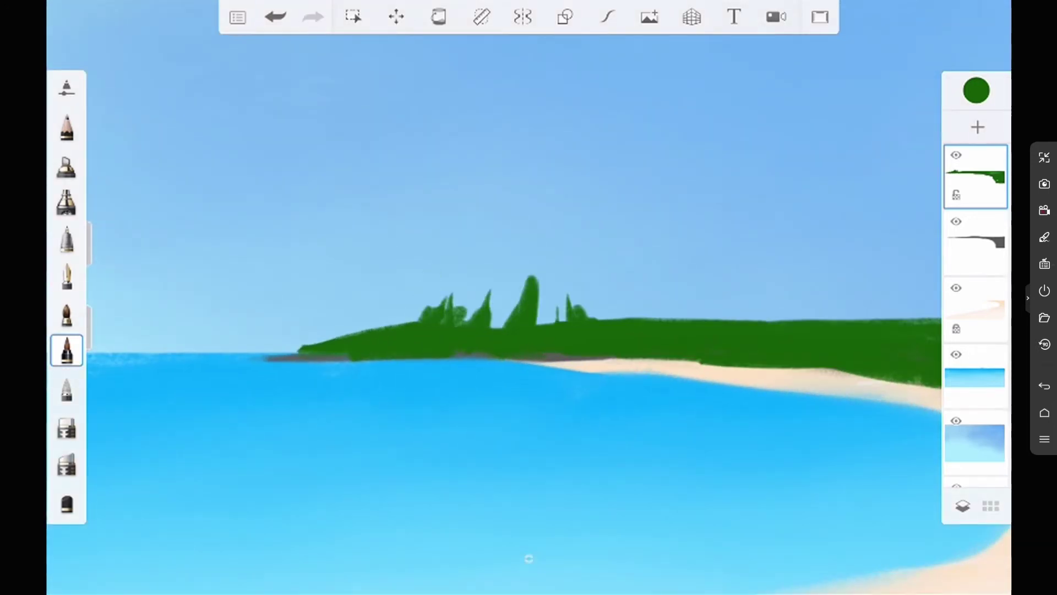
Extend the treeline with a slanted tree and low green mounds along the ridge, and shorten the tallest tree.
{"action": "scroll", "coordinate": [528, 309], "scroll_direction": "down", "scroll_amount": 3}
{"action": "left_click", "coordinate": [67, 350]}
{"action": "mouse_move", "coordinate": [394, 317]}
{"action": "left_mouse_down"}
{"action": "mouse_move", "coordinate": [405, 295]}
{"action": "mouse_move", "coordinate": [463, 287]}
{"action": "left_mouse_up"}
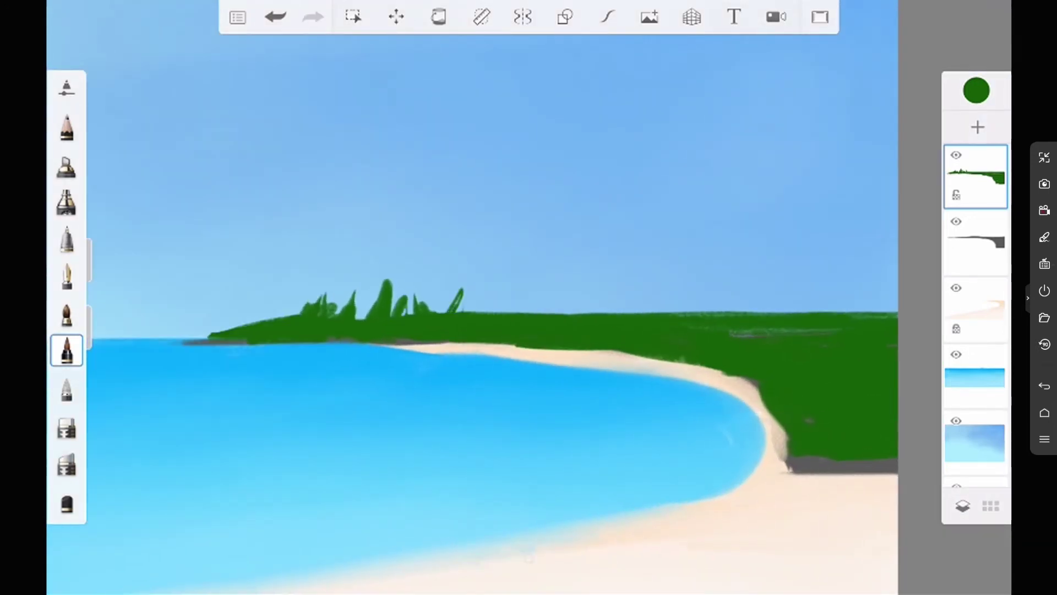
{"action": "left_click", "coordinate": [67, 350]}
{"action": "left_click_drag", "start_coordinate": [657, 314], "coordinate": [897, 300]}
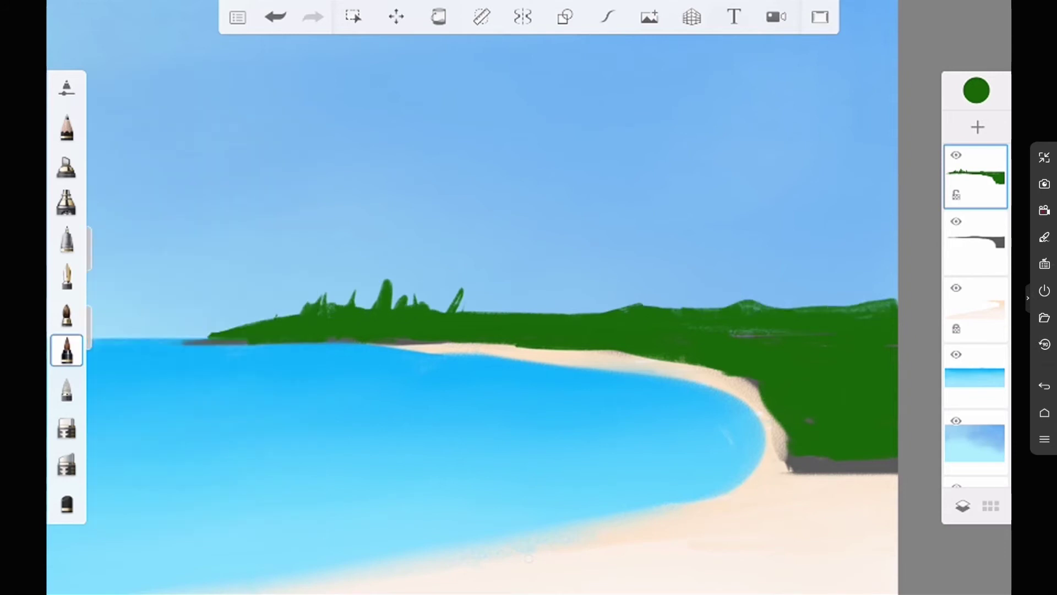
{"action": "left_click", "coordinate": [67, 461]}
{"action": "left_click_drag", "start_coordinate": [529, 308], "coordinate": [512, 338]}
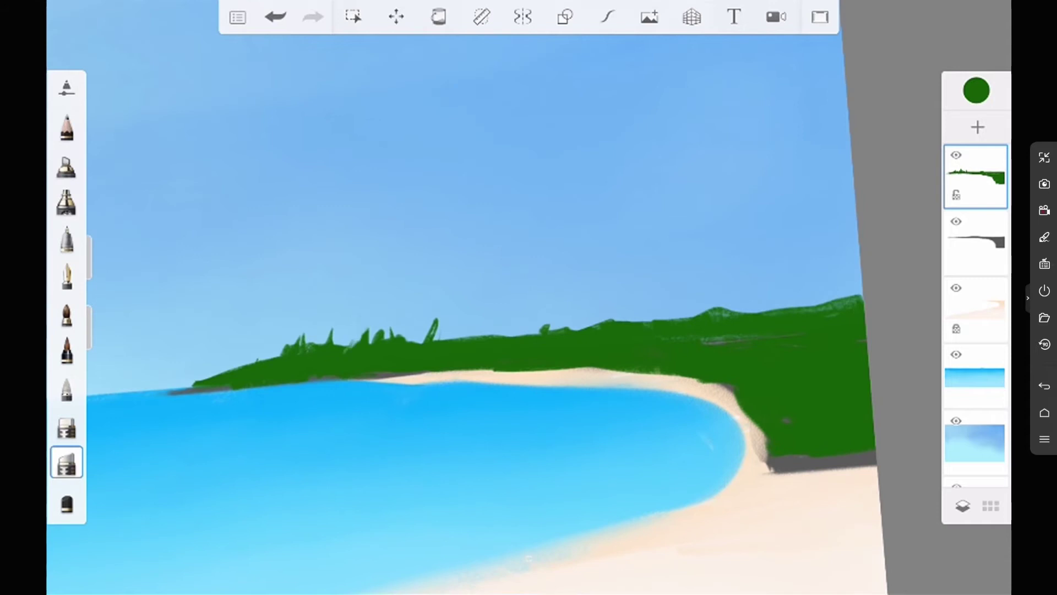
Lock the vegetation layer's transparency and repaint the far headland and its ridge in very dark green.
{"action": "scroll", "coordinate": [528, 308], "scroll_direction": "down", "scroll_amount": 3}
{"action": "left_click", "coordinate": [976, 91]}
{"action": "left_click", "coordinate": [66, 350]}
{"action": "left_click_drag", "start_coordinate": [434, 345], "coordinate": [789, 333]}
{"action": "left_click_drag", "start_coordinate": [644, 351], "coordinate": [790, 348]}
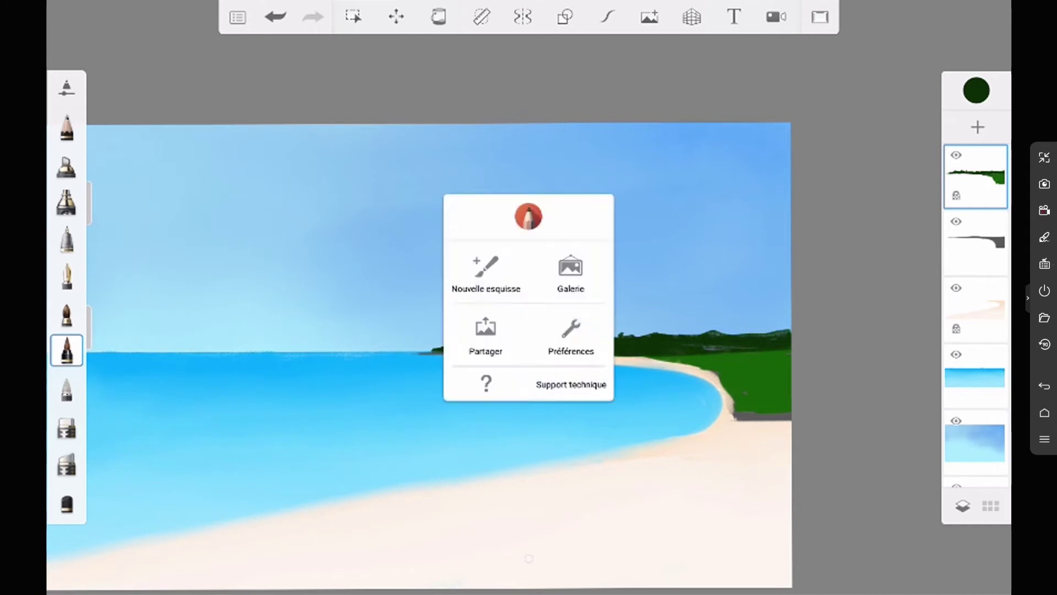
{"action": "left_click_drag", "start_coordinate": [529, 259], "coordinate": [765, 345]}
{"action": "scroll", "coordinate": [439, 356], "scroll_direction": "down", "scroll_amount": 3}
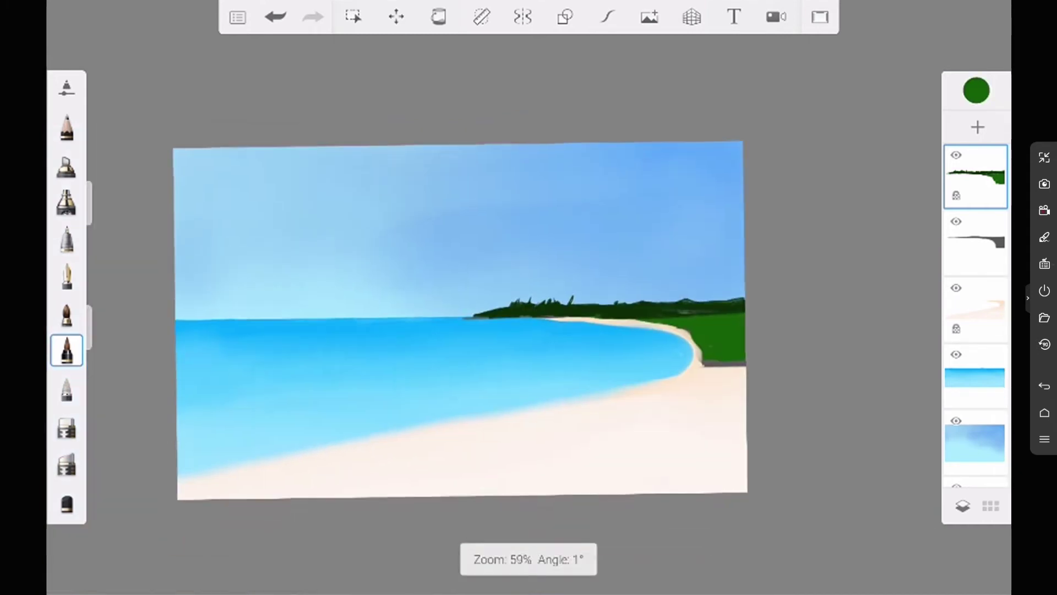
Paint mid-green vegetation along the beach edge, rising into a tall pointed tree near the canvas's right side.
{"action": "scroll", "coordinate": [438, 356], "scroll_direction": "up", "scroll_amount": 4}
{"action": "left_click", "coordinate": [66, 350]}
{"action": "left_click_drag", "start_coordinate": [597, 306], "coordinate": [740, 319]}
{"action": "mouse_move", "coordinate": [628, 319]}
{"action": "left_mouse_down"}
{"action": "mouse_move", "coordinate": [760, 305]}
{"action": "mouse_move", "coordinate": [809, 270]}
{"action": "left_mouse_up"}
{"action": "left_click_drag", "start_coordinate": [771, 316], "coordinate": [796, 187]}
{"action": "left_click_drag", "start_coordinate": [776, 253], "coordinate": [715, 300]}
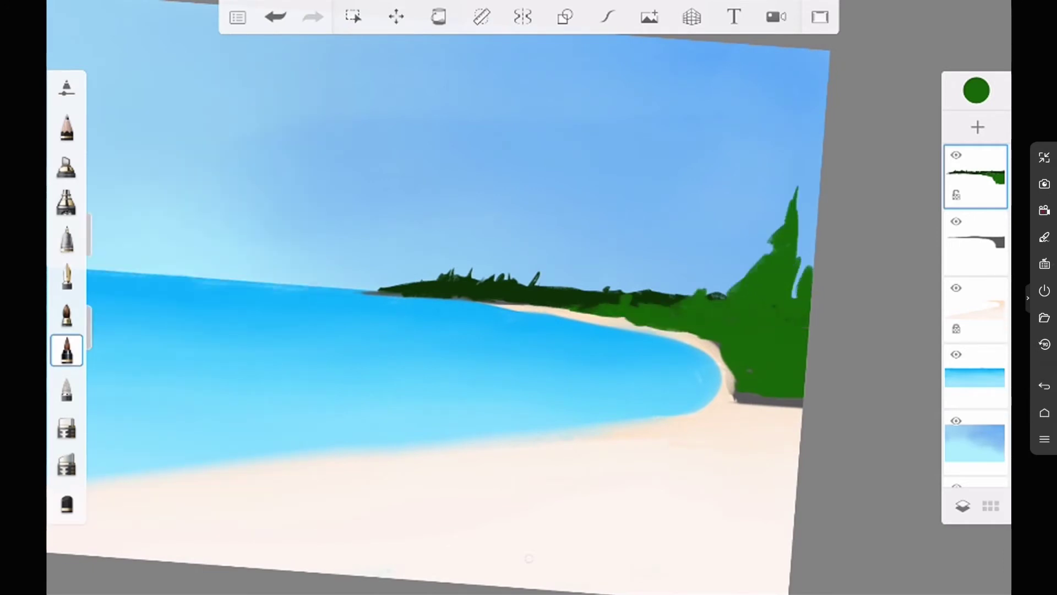
Add thinner spiky trees on both sides of the tall tree.
{"action": "left_click_drag", "start_coordinate": [796, 297], "coordinate": [814, 208]}
{"action": "left_click_drag", "start_coordinate": [716, 294], "coordinate": [729, 269]}
{"action": "mouse_move", "coordinate": [680, 305]}
{"action": "left_mouse_down"}
{"action": "mouse_move", "coordinate": [682, 254]}
{"action": "mouse_move", "coordinate": [666, 289]}
{"action": "mouse_move", "coordinate": [753, 256]}
{"action": "mouse_move", "coordinate": [745, 232]}
{"action": "left_mouse_up"}
{"action": "left_click_drag", "start_coordinate": [735, 283], "coordinate": [742, 250]}
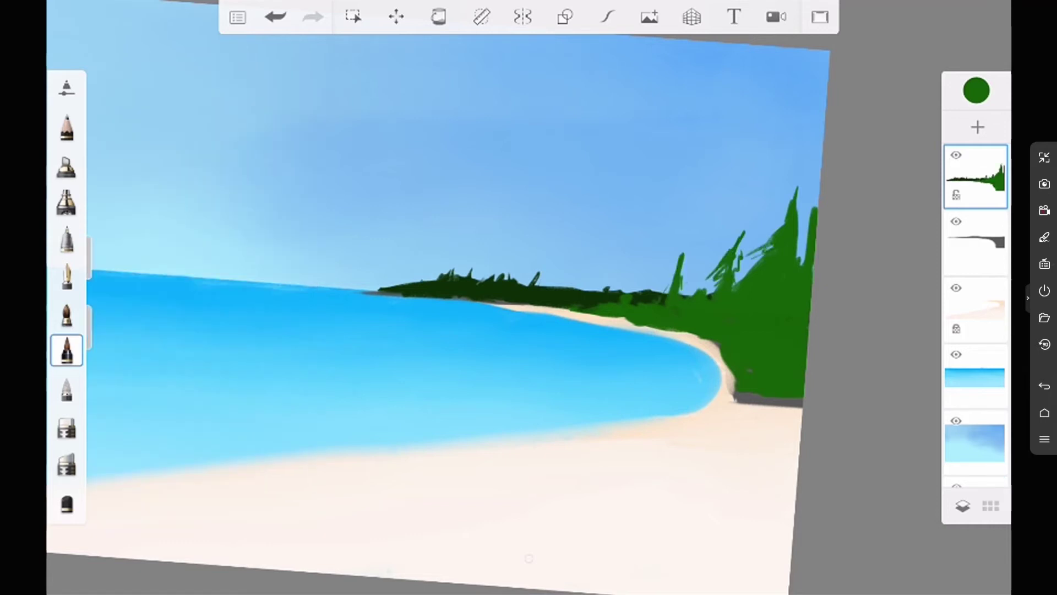
Lighten the green and paint a bush of brighter blades at the base of the tall trees.
{"action": "left_click", "coordinate": [976, 90]}
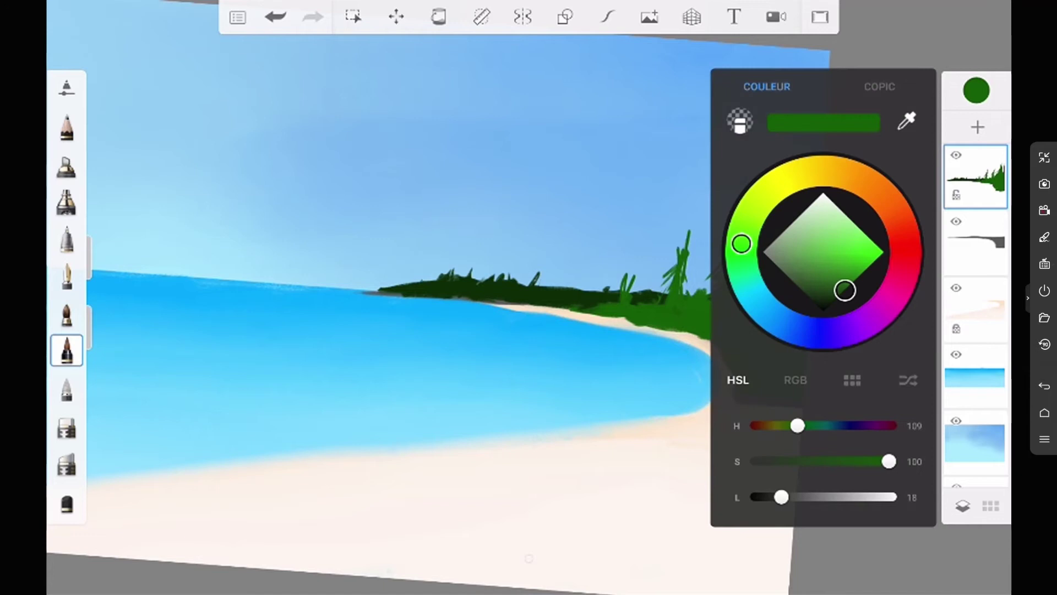
{"action": "left_click_drag", "start_coordinate": [781, 497], "coordinate": [810, 497]}
{"action": "left_click", "coordinate": [976, 90]}
{"action": "left_click", "coordinate": [67, 350]}
{"action": "left_click", "coordinate": [67, 350]}
{"action": "mouse_move", "coordinate": [795, 295]}
{"action": "left_mouse_down"}
{"action": "mouse_move", "coordinate": [771, 363]}
{"action": "mouse_move", "coordinate": [781, 336]}
{"action": "left_mouse_up"}
{"action": "mouse_move", "coordinate": [759, 331]}
{"action": "left_mouse_down"}
{"action": "mouse_move", "coordinate": [710, 358]}
{"action": "mouse_move", "coordinate": [804, 368]}
{"action": "left_mouse_up"}
{"action": "mouse_move", "coordinate": [743, 380]}
{"action": "left_mouse_down"}
{"action": "mouse_move", "coordinate": [801, 380]}
{"action": "mouse_move", "coordinate": [724, 342]}
{"action": "left_mouse_up"}
{"action": "left_click_drag", "start_coordinate": [740, 352], "coordinate": [741, 307]}
{"action": "left_click_drag", "start_coordinate": [732, 338], "coordinate": [702, 331]}
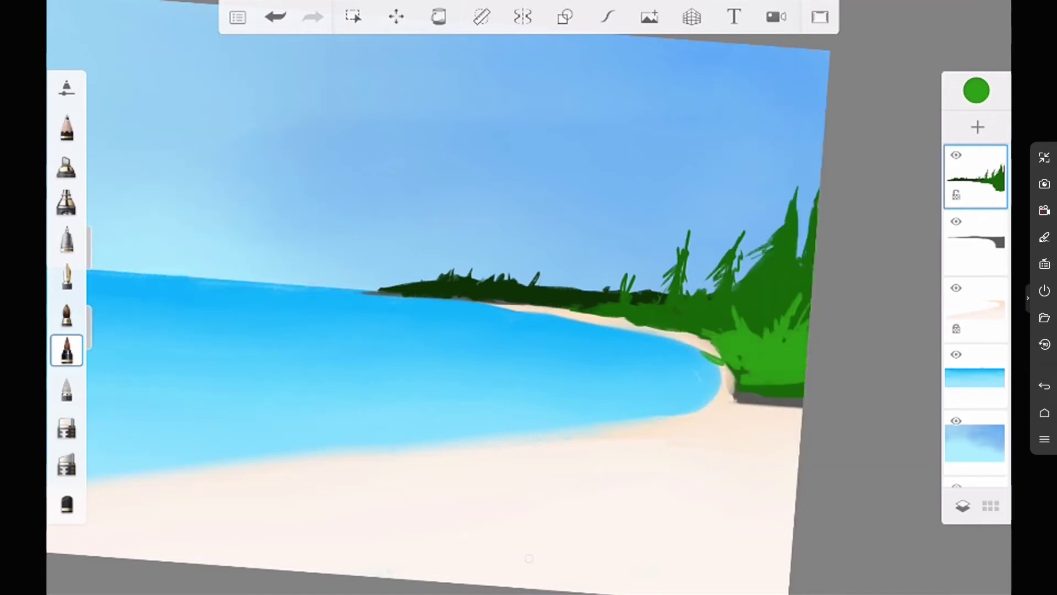
Add more green strokes along the bright bush's shoreline side and lower edge.
{"action": "left_click", "coordinate": [523, 264]}
{"action": "mouse_move", "coordinate": [752, 367]}
{"action": "left_mouse_down"}
{"action": "mouse_move", "coordinate": [732, 373]}
{"action": "mouse_move", "coordinate": [710, 357]}
{"action": "left_mouse_up"}
{"action": "left_click_drag", "start_coordinate": [759, 322], "coordinate": [728, 334]}
{"action": "left_click_drag", "start_coordinate": [805, 363], "coordinate": [785, 375]}
{"action": "left_click_drag", "start_coordinate": [773, 374], "coordinate": [733, 383]}
Choose a yellow-green and paint highlight blades throughout the bush.
{"action": "left_click", "coordinate": [976, 90]}
{"action": "left_click", "coordinate": [842, 243]}
{"action": "left_click", "coordinate": [976, 91]}
{"action": "left_click_drag", "start_coordinate": [777, 339], "coordinate": [809, 284]}
{"action": "left_click_drag", "start_coordinate": [802, 318], "coordinate": [810, 298]}
{"action": "left_click_drag", "start_coordinate": [766, 327], "coordinate": [771, 293]}
{"action": "left_click_drag", "start_coordinate": [795, 351], "coordinate": [806, 336]}
{"action": "left_click_drag", "start_coordinate": [758, 358], "coordinate": [772, 334]}
{"action": "mouse_move", "coordinate": [795, 369]}
{"action": "left_mouse_down"}
{"action": "mouse_move", "coordinate": [805, 350]}
{"action": "mouse_move", "coordinate": [750, 354]}
{"action": "left_mouse_up"}
{"action": "left_click_drag", "start_coordinate": [735, 360], "coordinate": [726, 311]}
Paint green strokes among the highlights and over the grey strip at the bush's base.
{"action": "left_click", "coordinate": [529, 260]}
{"action": "left_click_drag", "start_coordinate": [738, 366], "coordinate": [723, 338]}
{"action": "left_click_drag", "start_coordinate": [778, 380], "coordinate": [739, 353]}
{"action": "left_click_drag", "start_coordinate": [786, 372], "coordinate": [779, 342]}
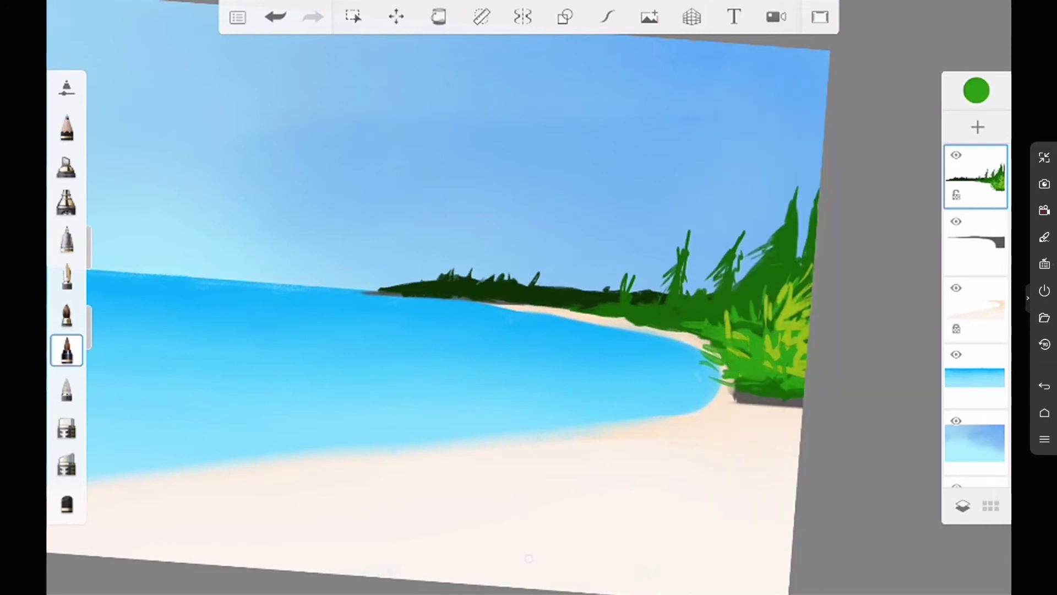
{"action": "left_click_drag", "start_coordinate": [789, 399], "coordinate": [745, 383]}
{"action": "left_click_drag", "start_coordinate": [799, 403], "coordinate": [768, 379]}
Add yellow-green tips near the bush's top and separate the highlights with dark green strokes.
{"action": "left_click", "coordinate": [976, 90]}
{"action": "left_click", "coordinate": [976, 90]}
{"action": "left_click_drag", "start_coordinate": [805, 319], "coordinate": [810, 303]}
{"action": "left_click", "coordinate": [523, 259]}
{"action": "mouse_move", "coordinate": [778, 386]}
{"action": "left_mouse_down"}
{"action": "mouse_move", "coordinate": [759, 355]}
{"action": "mouse_move", "coordinate": [773, 332]}
{"action": "left_mouse_up"}
{"action": "left_click_drag", "start_coordinate": [799, 328], "coordinate": [776, 302]}
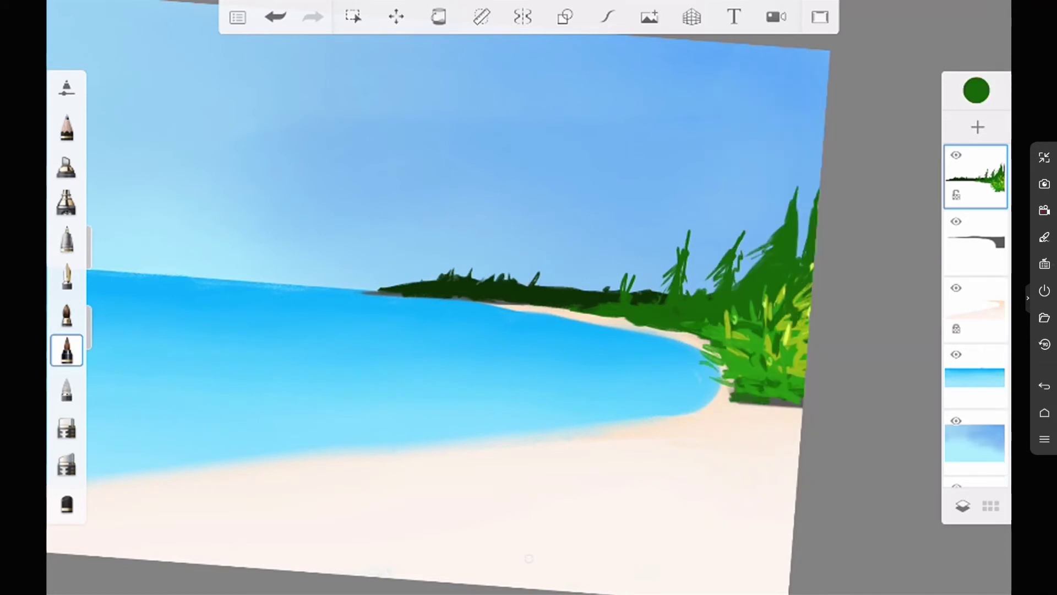
Add fine yellow-green and mid-green blades on the shoreline side of the bush.
{"action": "left_click", "coordinate": [782, 298]}
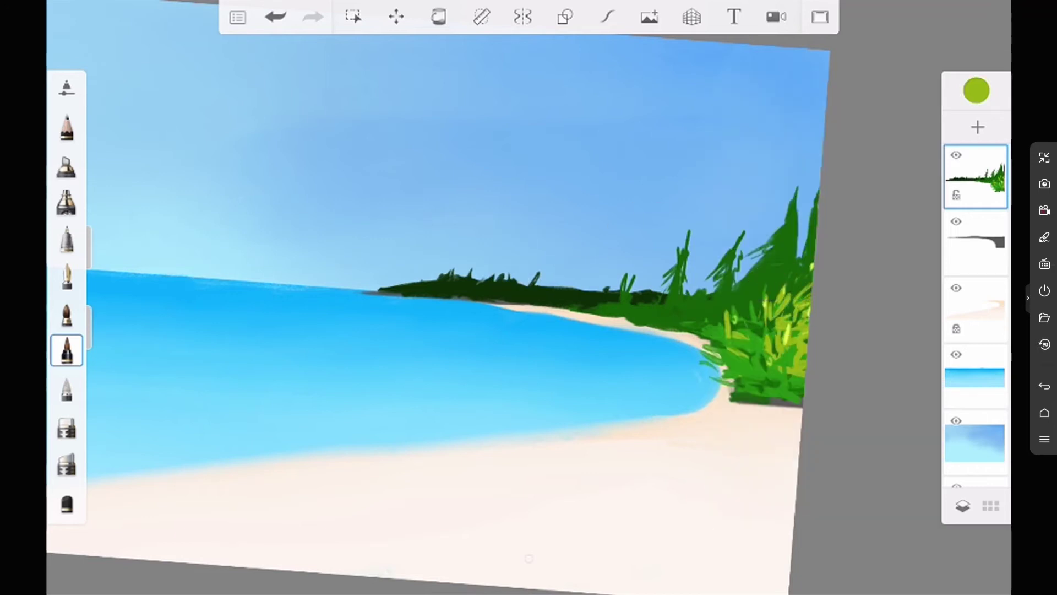
{"action": "left_click", "coordinate": [746, 314]}
{"action": "left_click", "coordinate": [67, 350]}
{"action": "left_click", "coordinate": [66, 350]}
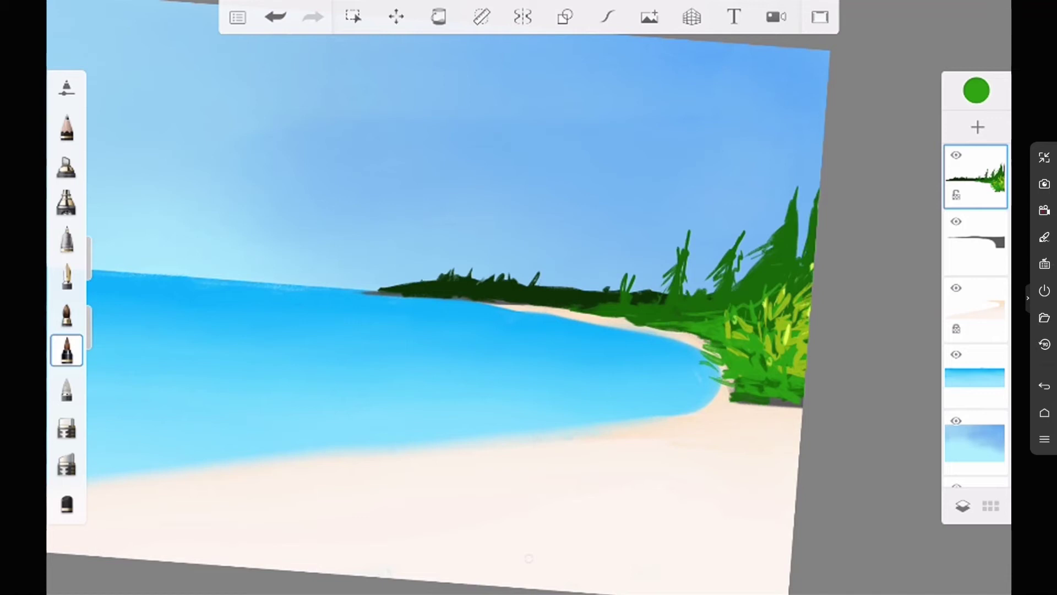
{"action": "left_click", "coordinate": [976, 90]}
{"action": "left_click", "coordinate": [579, 246]}
{"action": "left_click", "coordinate": [67, 350]}
{"action": "left_click", "coordinate": [66, 350]}
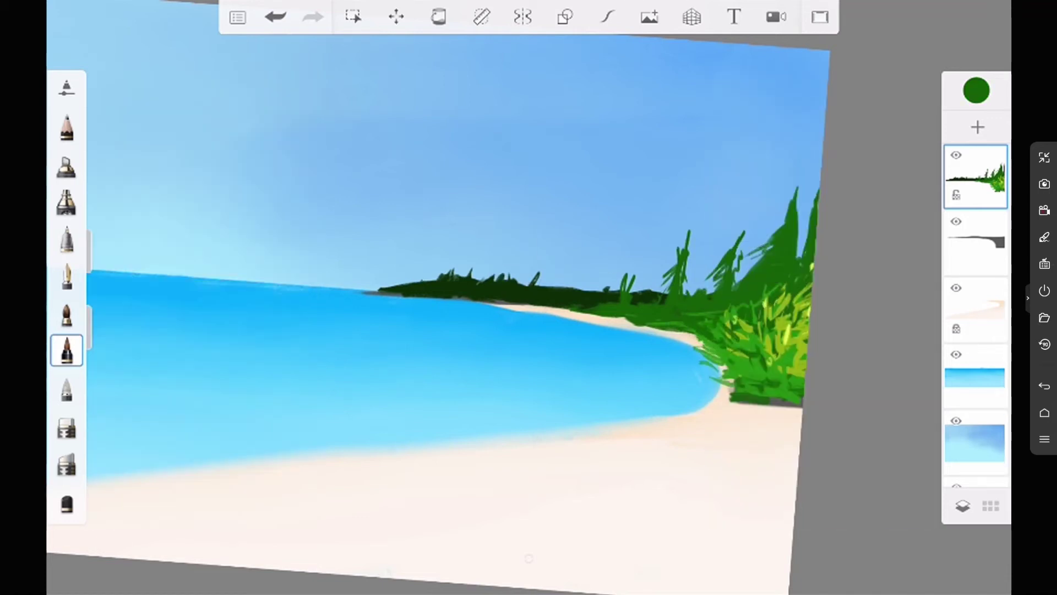
Paint very dark green shadows through the middle headland and behind the bush, and trim the trees' edges.
{"action": "left_click", "coordinate": [976, 91]}
{"action": "left_click", "coordinate": [507, 265]}
{"action": "left_click", "coordinate": [67, 351]}
{"action": "left_click", "coordinate": [67, 350]}
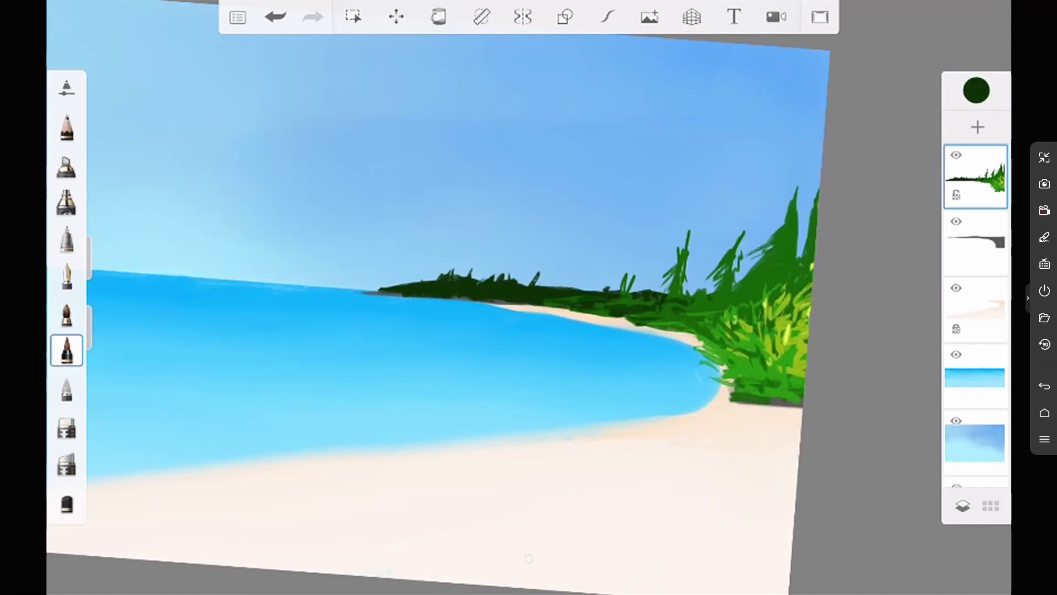
{"action": "left_click", "coordinate": [66, 461]}
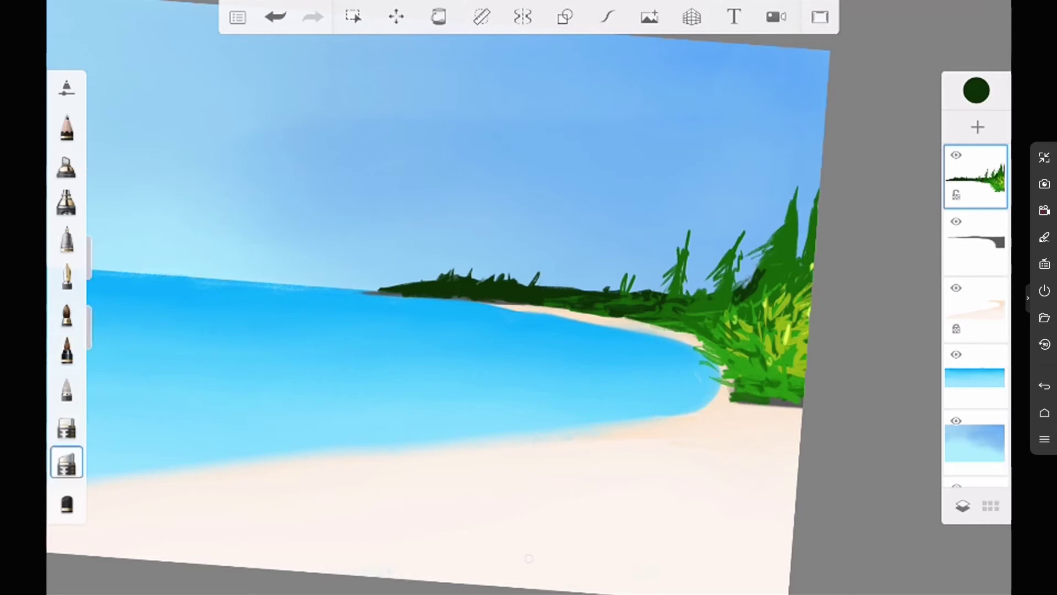
{"action": "left_click", "coordinate": [976, 90]}
{"action": "left_click", "coordinate": [976, 90]}
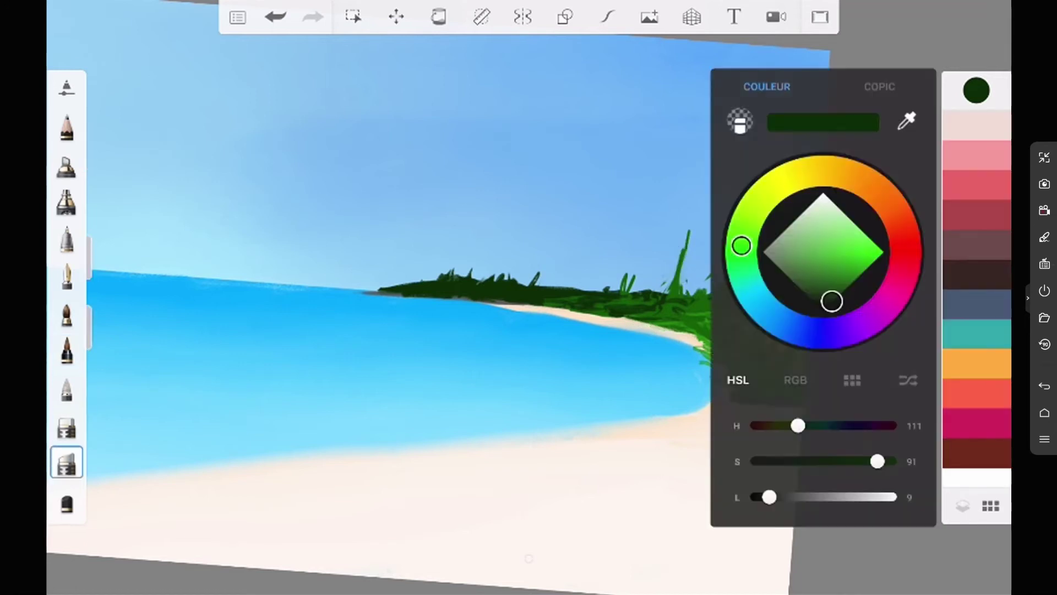
{"action": "left_click", "coordinate": [976, 90]}
Draw fine very dark green foliage along the headland's top outline with the ink pen brush.
{"action": "left_click", "coordinate": [67, 351]}
{"action": "left_click", "coordinate": [66, 276]}
{"action": "left_click", "coordinate": [66, 277]}
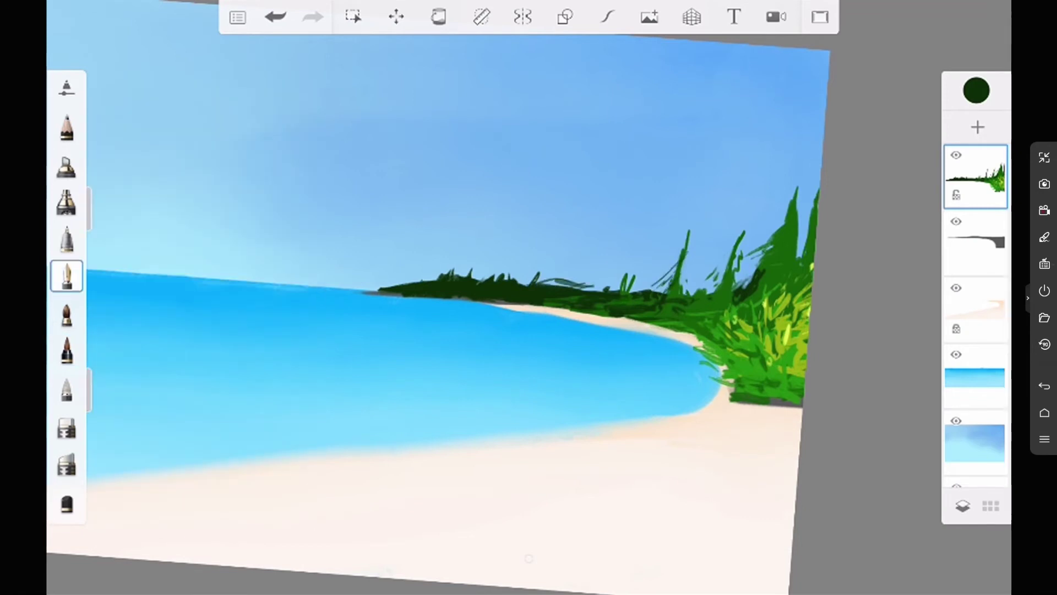
{"action": "left_click_drag", "start_coordinate": [612, 298], "coordinate": [718, 318]}
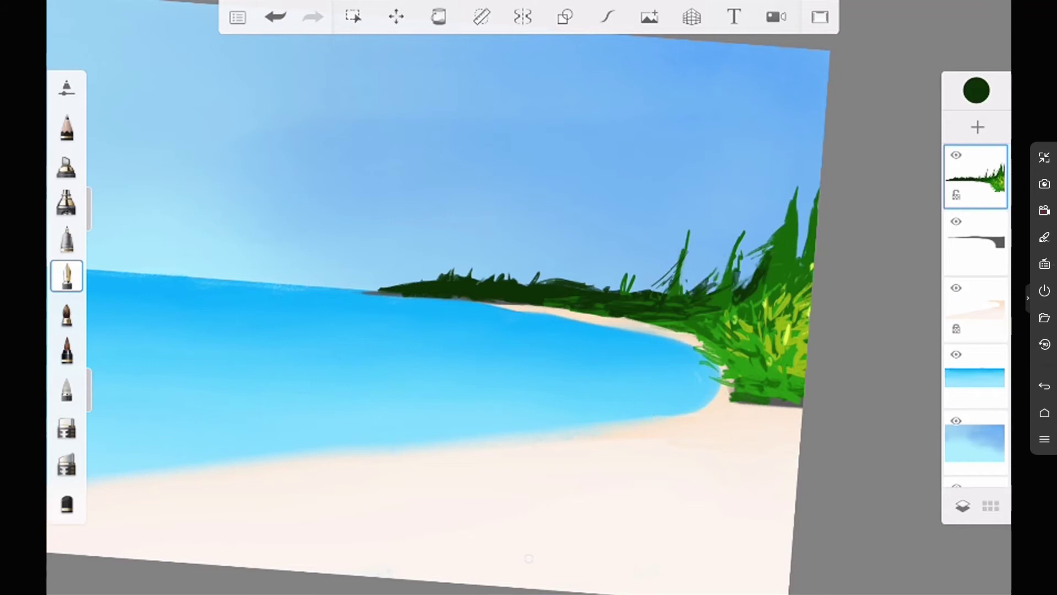
Erase the tops of the tall trees to make them shorter.
{"action": "left_click", "coordinate": [66, 461]}
{"action": "left_click_drag", "start_coordinate": [738, 231], "coordinate": [743, 249]}
{"action": "left_click_drag", "start_coordinate": [687, 237], "coordinate": [685, 256]}
{"action": "left_click", "coordinate": [976, 91]}
{"action": "left_click", "coordinate": [976, 91]}
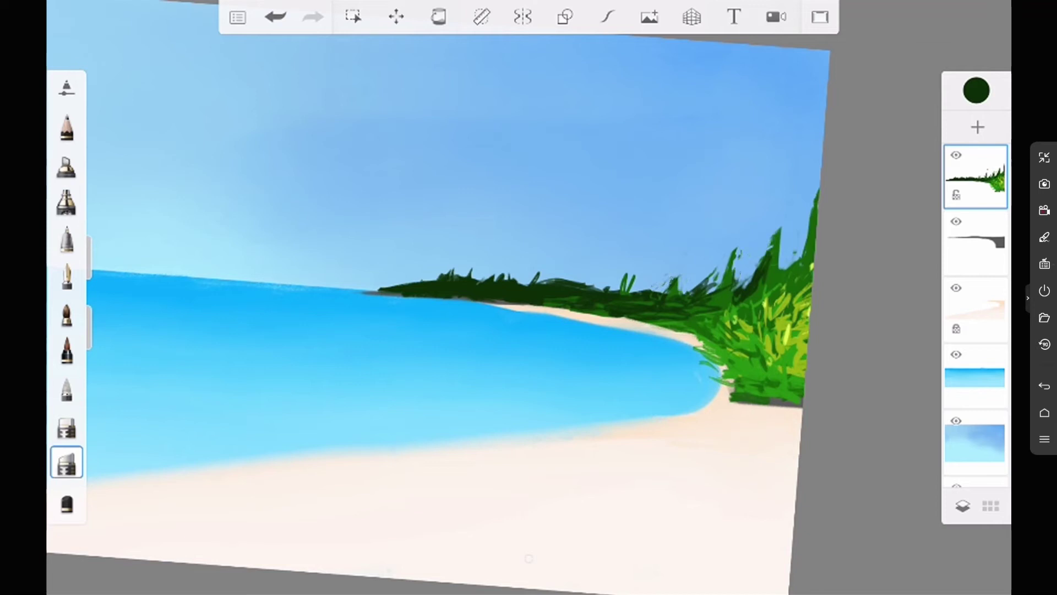
{"action": "left_click_drag", "start_coordinate": [814, 190], "coordinate": [811, 242]}
{"action": "left_click_drag", "start_coordinate": [779, 227], "coordinate": [780, 258]}
Extend the bush's yellow-green foliage upward at the canvas's right edge and refine the neighbouring tree's tip.
{"action": "left_click", "coordinate": [66, 350]}
{"action": "left_click_drag", "start_coordinate": [780, 302], "coordinate": [780, 302]}
{"action": "mouse_move", "coordinate": [810, 248]}
{"action": "left_mouse_down"}
{"action": "mouse_move", "coordinate": [798, 297]}
{"action": "mouse_move", "coordinate": [762, 303]}
{"action": "mouse_move", "coordinate": [765, 314]}
{"action": "left_mouse_up"}
{"action": "left_click", "coordinate": [67, 350]}
{"action": "left_click", "coordinate": [66, 350]}
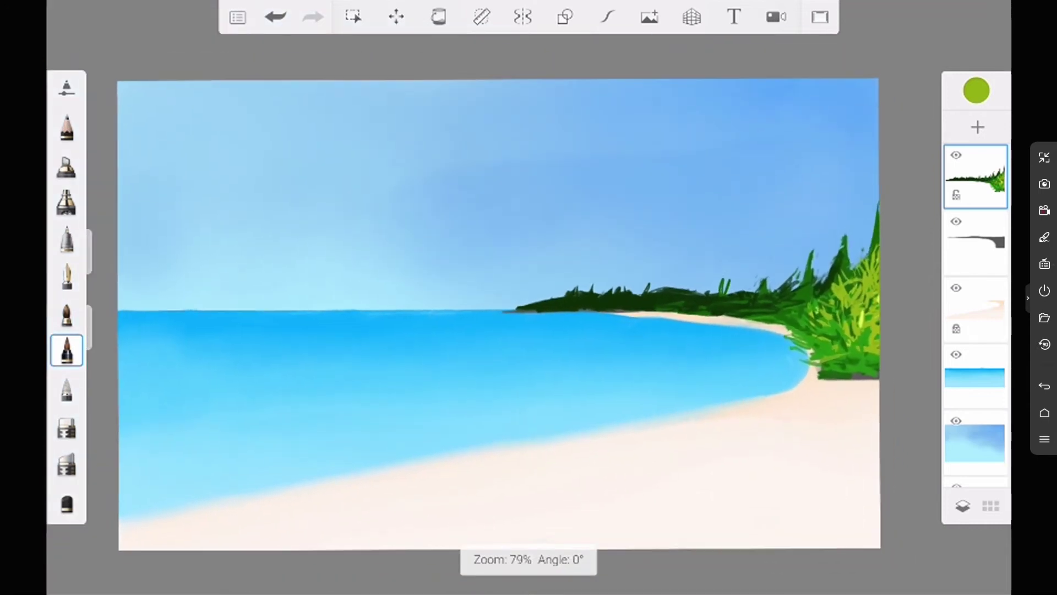
{"action": "left_click", "coordinate": [67, 462]}
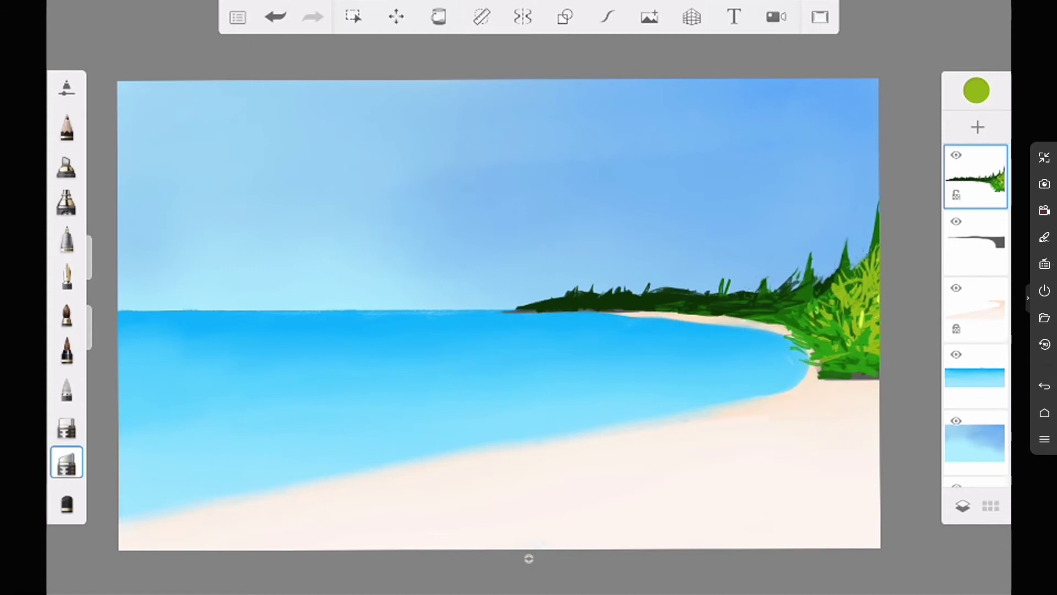
On a new layer above the sea, paint pale blue shallows along the shoreline and blend them into the water.
{"action": "left_click", "coordinate": [975, 375]}
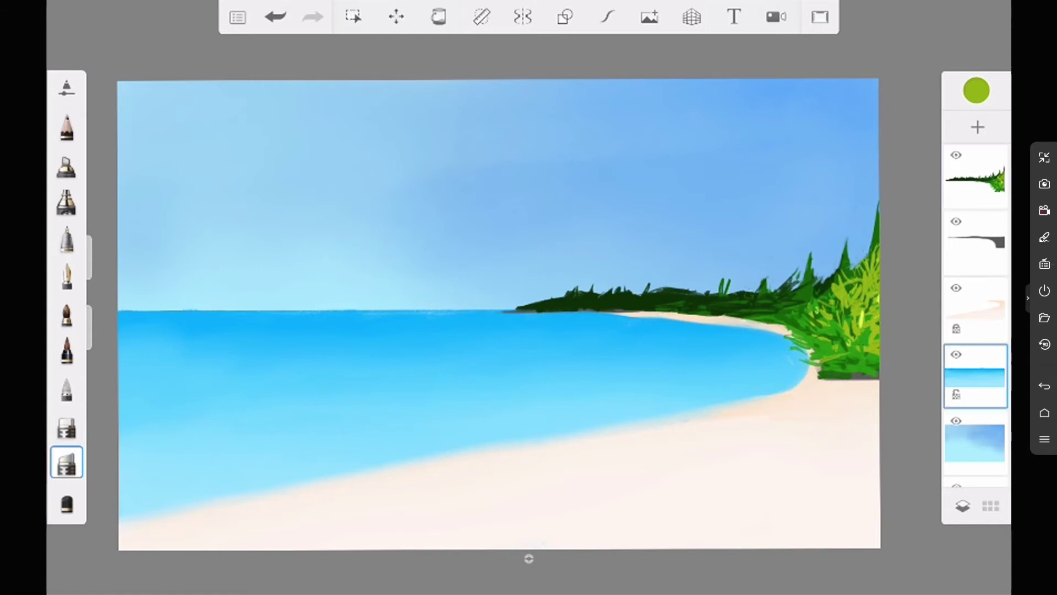
{"action": "left_click", "coordinate": [978, 127]}
{"action": "left_click", "coordinate": [976, 90]}
{"action": "left_click", "coordinate": [906, 120]}
{"action": "left_click", "coordinate": [268, 419]}
{"action": "left_click", "coordinate": [67, 350]}
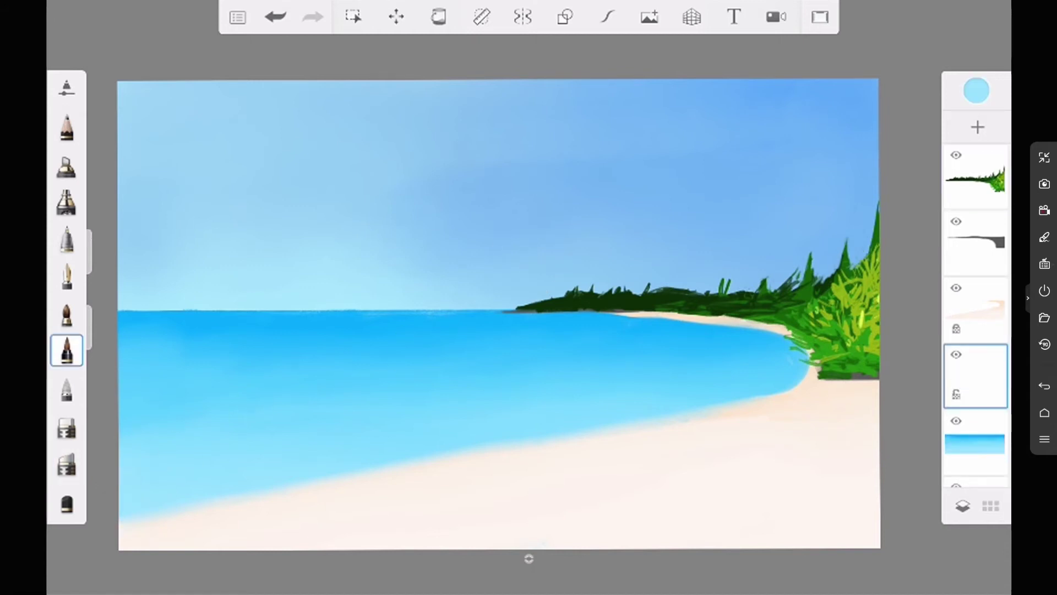
{"action": "left_click", "coordinate": [976, 91]}
{"action": "left_click_drag", "start_coordinate": [875, 497], "coordinate": [886, 497]}
{"action": "left_click", "coordinate": [66, 350]}
{"action": "left_click", "coordinate": [66, 350]}
{"action": "left_click_drag", "start_coordinate": [169, 487], "coordinate": [671, 413]}
{"action": "left_click_drag", "start_coordinate": [518, 425], "coordinate": [766, 396]}
{"action": "left_click_drag", "start_coordinate": [119, 479], "coordinate": [507, 426]}
{"action": "left_click", "coordinate": [66, 388]}
{"action": "left_click_drag", "start_coordinate": [143, 457], "coordinate": [505, 429]}
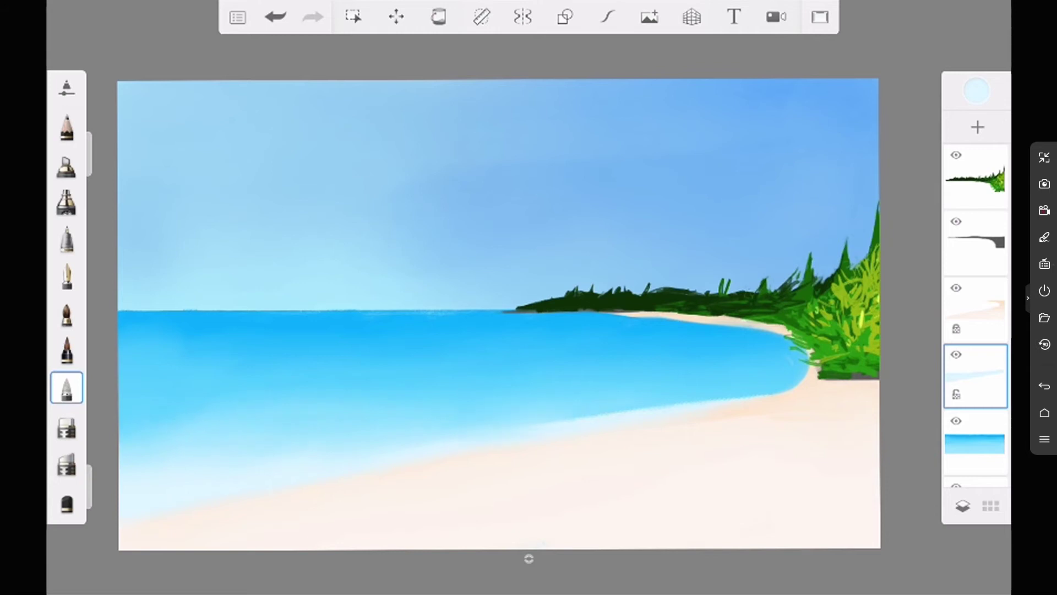
Sample the sea colour, darken it and paint thin dark blue ripples across the distant water.
{"action": "left_click", "coordinate": [976, 89]}
{"action": "left_click", "coordinate": [906, 120]}
{"action": "left_click", "coordinate": [429, 336]}
{"action": "left_click", "coordinate": [66, 350]}
{"action": "left_click", "coordinate": [976, 89]}
{"action": "left_click_drag", "start_coordinate": [861, 272], "coordinate": [842, 273]}
{"action": "left_click", "coordinate": [976, 90]}
{"action": "left_click", "coordinate": [213, 350]}
{"action": "key", "text": "ctrl+z"}
{"action": "left_click", "coordinate": [67, 350]}
{"action": "left_click", "coordinate": [67, 350]}
{"action": "left_click_drag", "start_coordinate": [171, 348], "coordinate": [264, 348]}
{"action": "left_click_drag", "start_coordinate": [423, 337], "coordinate": [542, 330]}
{"action": "left_click_drag", "start_coordinate": [564, 332], "coordinate": [588, 331]}
{"action": "left_click_drag", "start_coordinate": [353, 334], "coordinate": [466, 332]}
{"action": "left_click_drag", "start_coordinate": [633, 339], "coordinate": [652, 339]}
Smudge the dark ripples horizontally into soft shadows on the water.
{"action": "left_click", "coordinate": [66, 388]}
{"action": "left_click", "coordinate": [67, 388]}
{"action": "left_click_drag", "start_coordinate": [268, 350], "coordinate": [310, 350]}
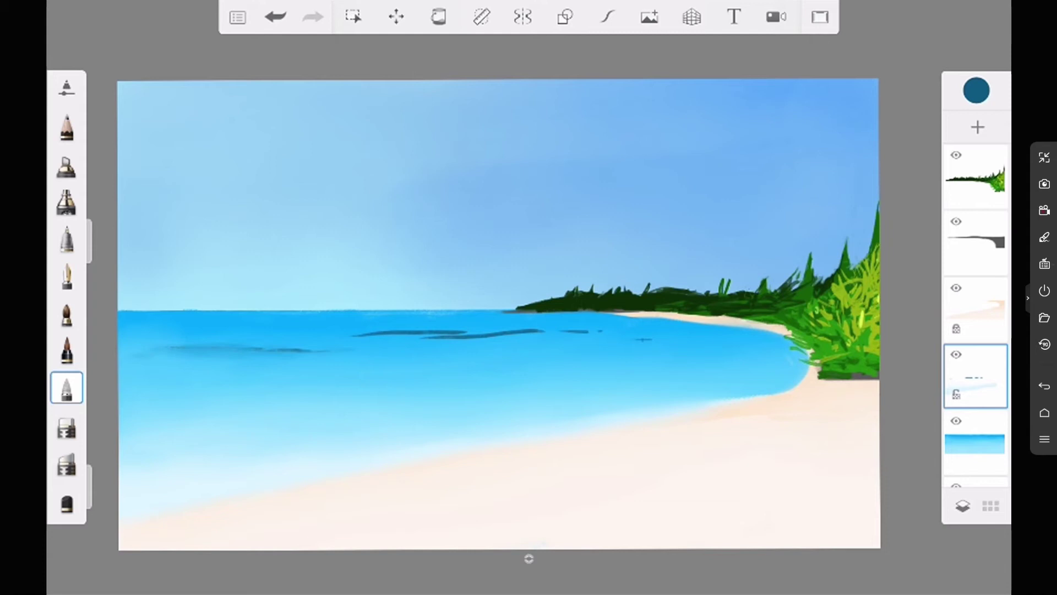
{"action": "left_click_drag", "start_coordinate": [393, 332], "coordinate": [537, 333]}
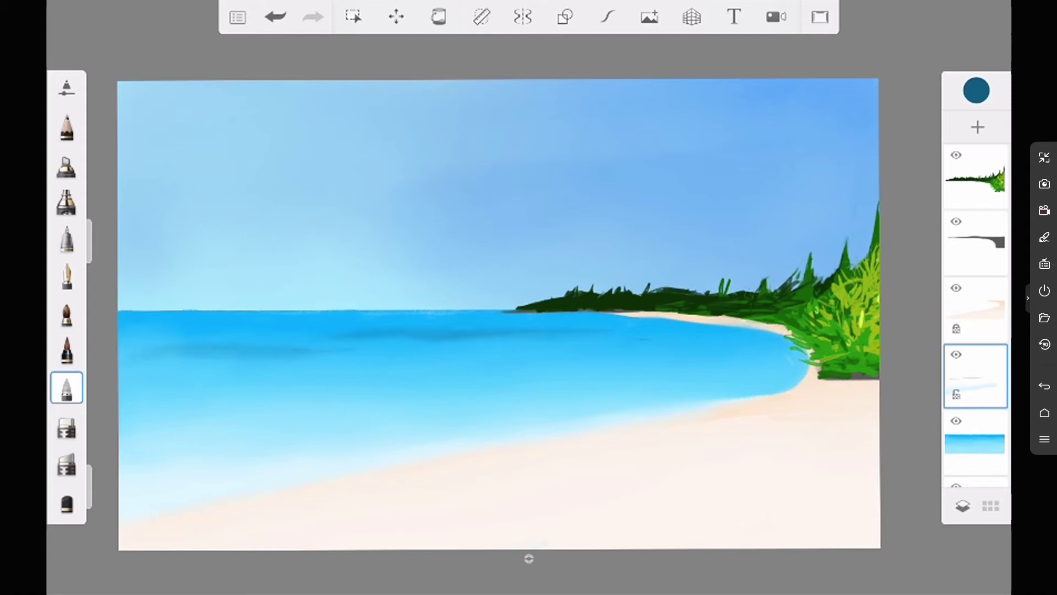
Add a new top layer and rule a short very dark green line on the water just below the horizon.
{"action": "left_click", "coordinate": [977, 127]}
{"action": "left_click", "coordinate": [976, 91]}
{"action": "left_click", "coordinate": [907, 118]}
{"action": "left_click", "coordinate": [529, 303]}
{"action": "left_click", "coordinate": [66, 350]}
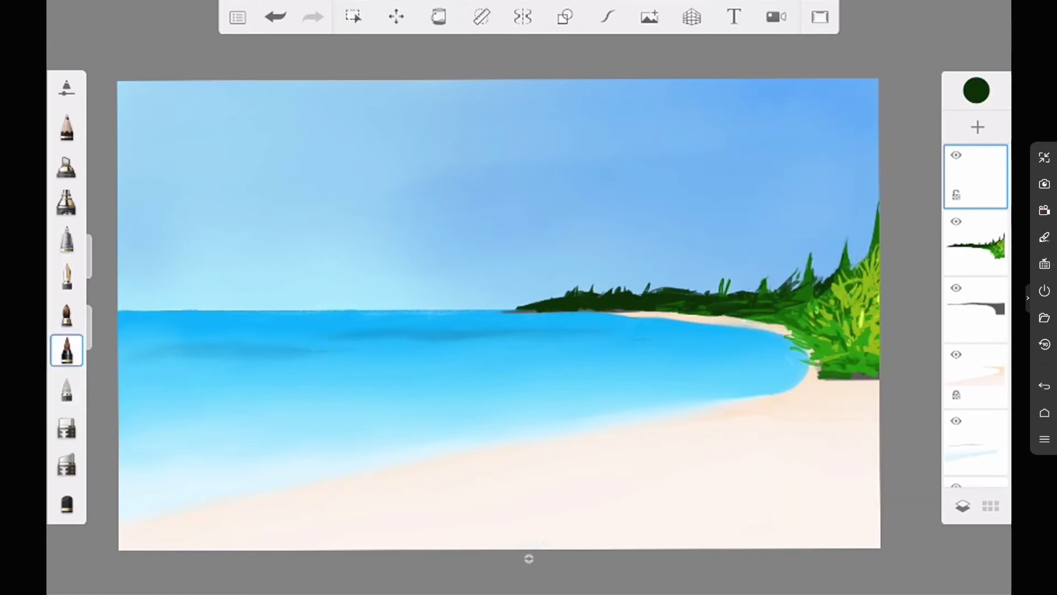
{"action": "left_click", "coordinate": [481, 17]}
{"action": "left_click_drag", "start_coordinate": [278, 322], "coordinate": [424, 322]}
{"action": "left_click", "coordinate": [275, 18]}
{"action": "left_click_drag", "start_coordinate": [495, 359], "coordinate": [496, 354]}
{"action": "left_click_drag", "start_coordinate": [432, 317], "coordinate": [343, 316]}
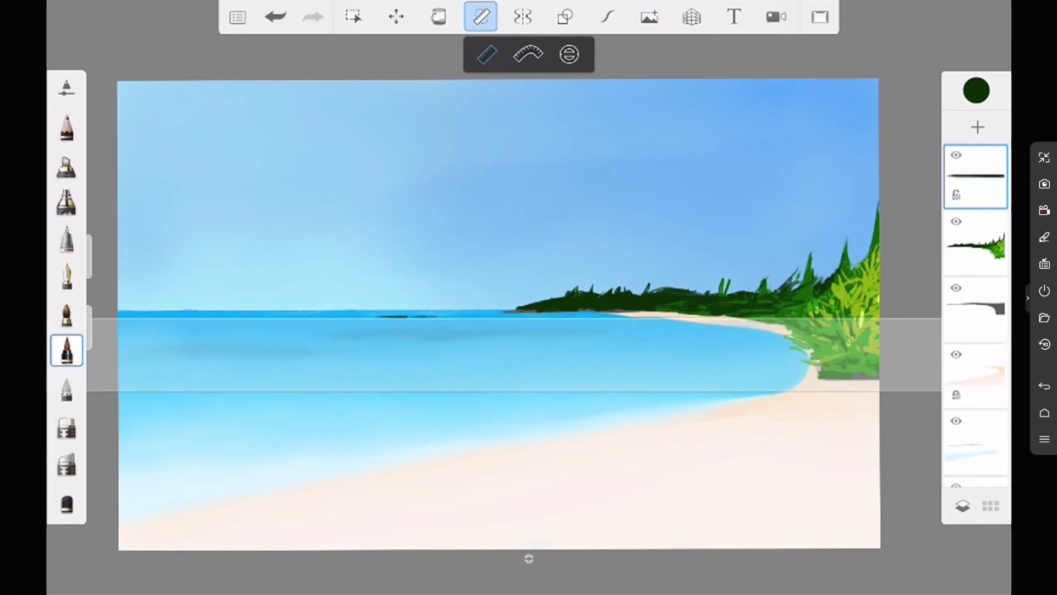
{"action": "left_click_drag", "start_coordinate": [429, 316], "coordinate": [376, 316]}
{"action": "left_click", "coordinate": [481, 17]}
Pick a dark grey and block in the first rock strokes of the islet above the green line on the horizon.
{"action": "left_click", "coordinate": [976, 90]}
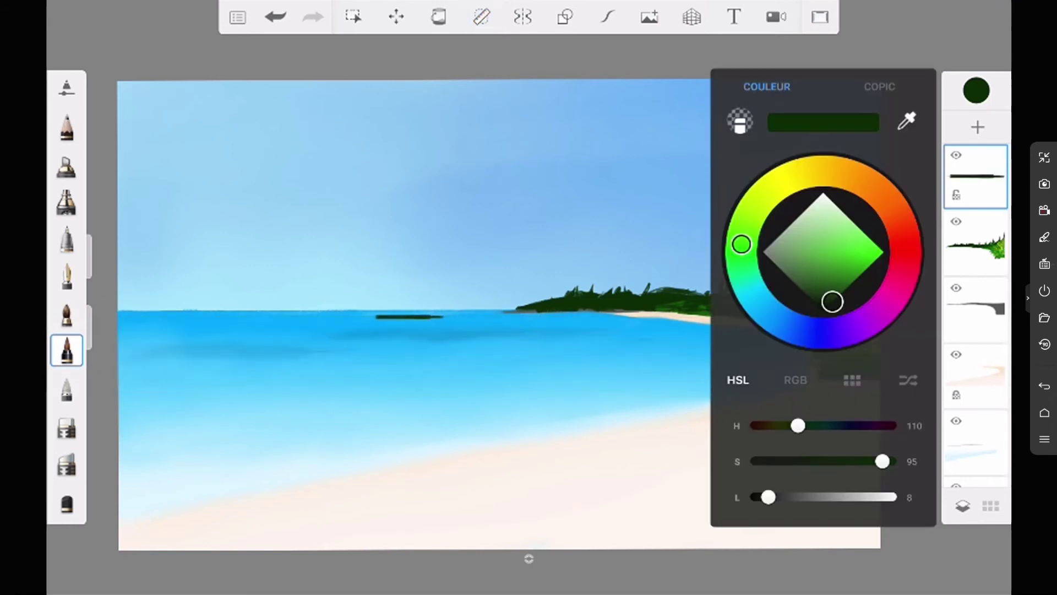
{"action": "left_click", "coordinate": [790, 278]}
{"action": "left_click", "coordinate": [976, 90]}
{"action": "scroll", "coordinate": [410, 317], "scroll_direction": "up", "scroll_amount": 5}
{"action": "scroll", "coordinate": [529, 330], "scroll_direction": "up", "scroll_amount": 3}
{"action": "mouse_move", "coordinate": [496, 326]}
{"action": "left_mouse_down"}
{"action": "mouse_move", "coordinate": [556, 376]}
{"action": "mouse_move", "coordinate": [401, 369]}
{"action": "mouse_move", "coordinate": [468, 313]}
{"action": "left_mouse_up"}
{"action": "left_click_drag", "start_coordinate": [393, 331], "coordinate": [503, 297]}
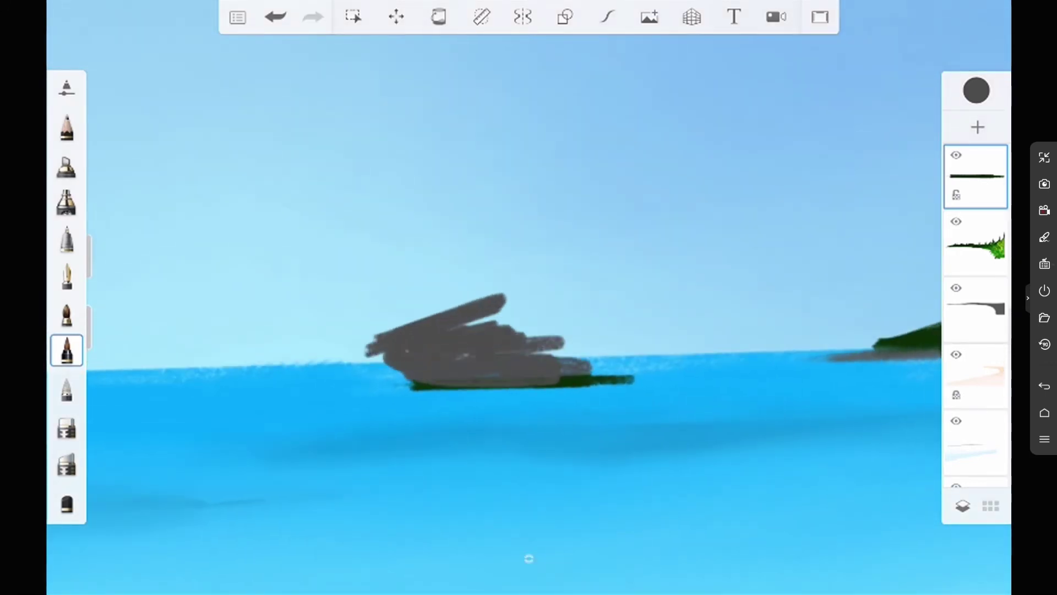
Fill out the grey strokes into a solid, rounded rock mass with a domed top and a flat base.
{"action": "left_click_drag", "start_coordinate": [374, 358], "coordinate": [616, 363]}
{"action": "mouse_move", "coordinate": [507, 352]}
{"action": "left_mouse_down"}
{"action": "mouse_move", "coordinate": [584, 301]}
{"action": "mouse_move", "coordinate": [639, 364]}
{"action": "left_mouse_up"}
{"action": "left_click_drag", "start_coordinate": [386, 330], "coordinate": [479, 286]}
{"action": "mouse_move", "coordinate": [418, 298]}
{"action": "left_mouse_down"}
{"action": "mouse_move", "coordinate": [578, 286]}
{"action": "mouse_move", "coordinate": [641, 352]}
{"action": "left_mouse_up"}
{"action": "left_click_drag", "start_coordinate": [567, 286], "coordinate": [633, 335]}
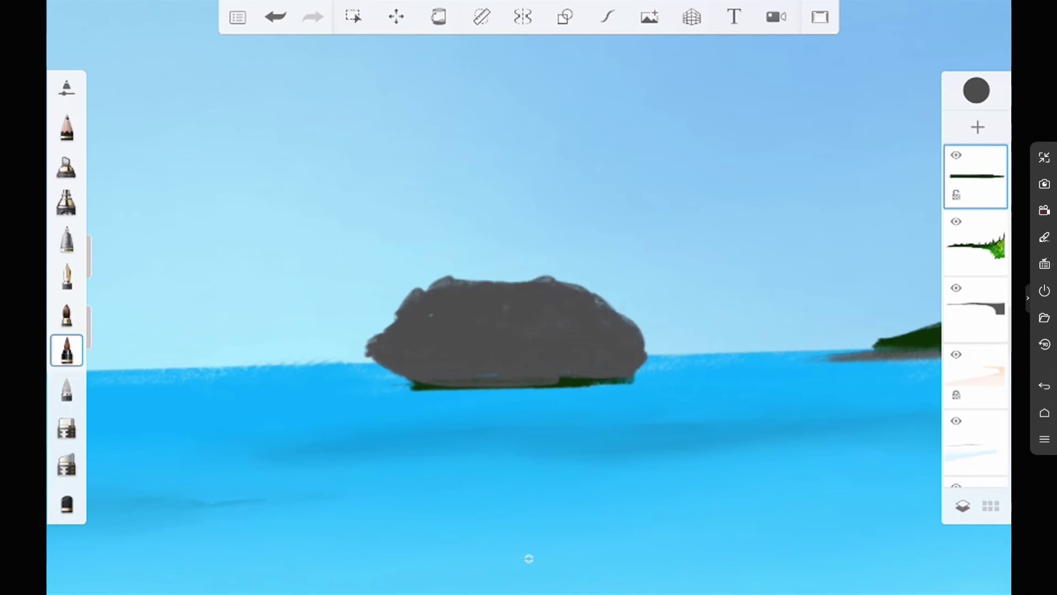
{"action": "left_click_drag", "start_coordinate": [385, 330], "coordinate": [440, 285]}
Touch up the rock's waterline and erase its ragged underside to a clean edge.
{"action": "left_click_drag", "start_coordinate": [421, 386], "coordinate": [540, 385]}
{"action": "key", "text": "ctrl+z"}
{"action": "left_click_drag", "start_coordinate": [528, 261], "coordinate": [568, 381]}
{"action": "left_click_drag", "start_coordinate": [435, 389], "coordinate": [575, 377]}
{"action": "left_click_drag", "start_coordinate": [528, 269], "coordinate": [530, 278]}
{"action": "left_click_drag", "start_coordinate": [486, 381], "coordinate": [581, 379]}
{"action": "left_click", "coordinate": [67, 461]}
{"action": "left_click_drag", "start_coordinate": [421, 392], "coordinate": [556, 391]}
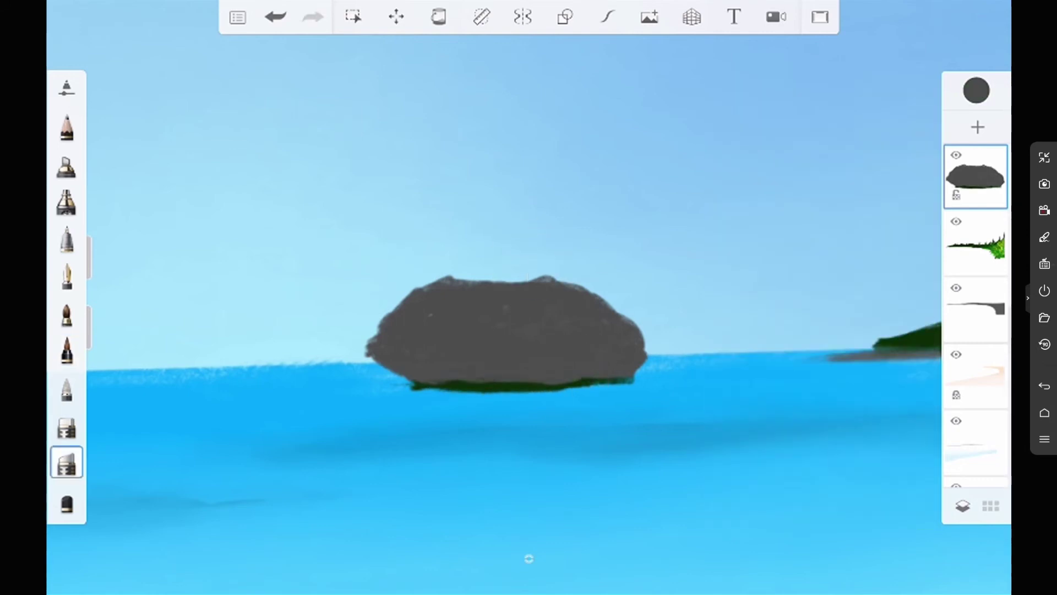
Change the colour to dark green with hue 111, saturation 100 and lightness 12, and return to the Pointe effet tatouage brush.
{"action": "left_click", "coordinate": [976, 90]}
{"action": "left_click_drag", "start_coordinate": [843, 288], "coordinate": [836, 298]}
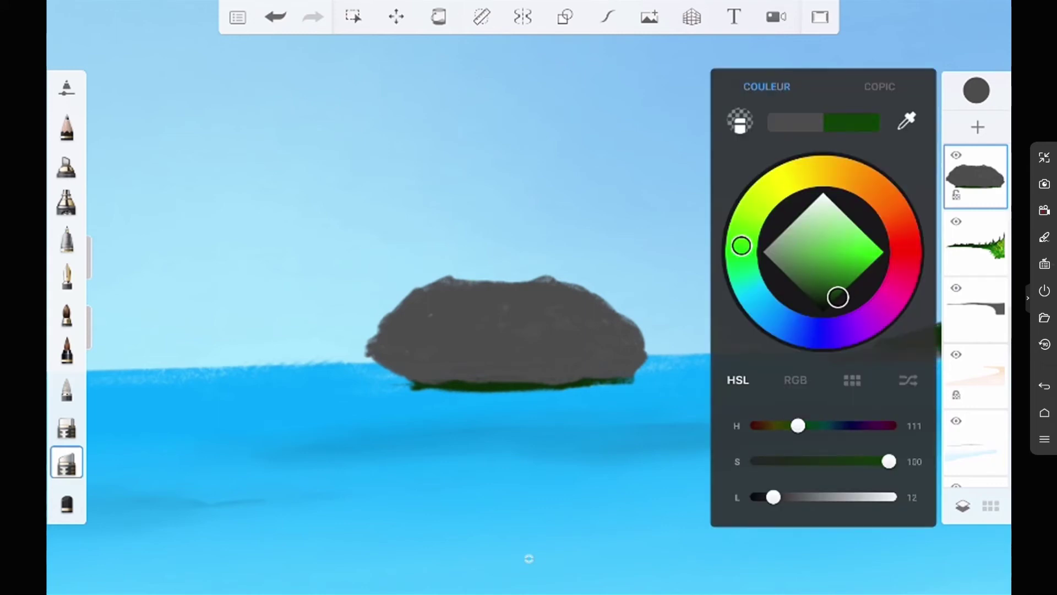
{"action": "left_click", "coordinate": [67, 350]}
Try the Tacheté texture brush by dabbing dark green speckles in the sky above the rock.
{"action": "left_click", "coordinate": [67, 350]}
{"action": "left_click", "coordinate": [148, 86]}
{"action": "scroll", "coordinate": [204, 330], "scroll_direction": "down", "scroll_amount": 2}
{"action": "left_click", "coordinate": [245, 334]}
{"action": "left_click", "coordinate": [66, 350]}
{"action": "left_click", "coordinate": [66, 350]}
{"action": "left_click", "coordinate": [148, 252]}
{"action": "left_click", "coordinate": [148, 86]}
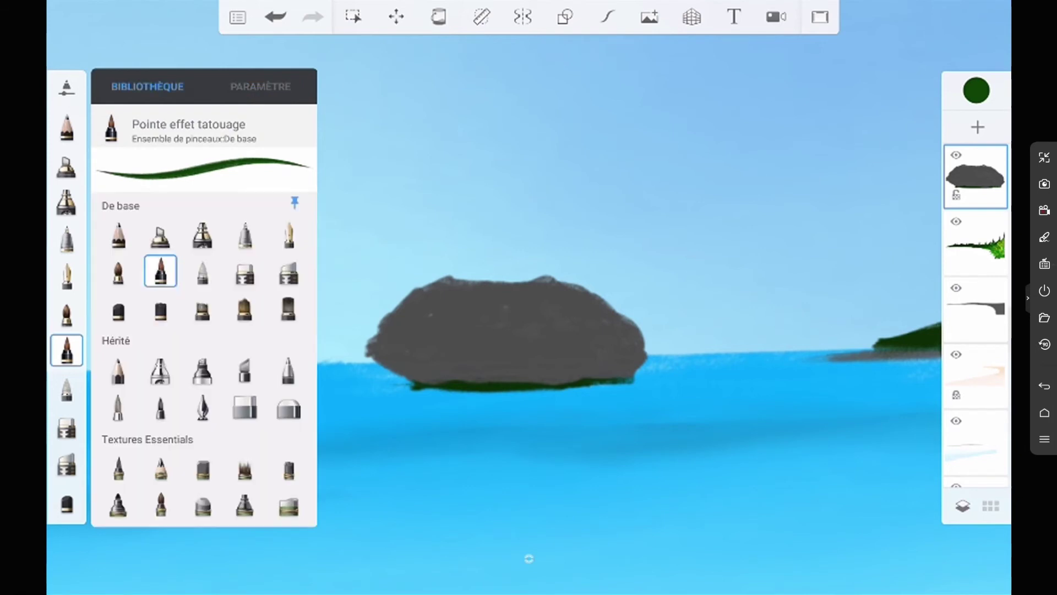
{"action": "left_click", "coordinate": [246, 469]}
{"action": "left_click", "coordinate": [260, 86]}
{"action": "left_click_drag", "start_coordinate": [141, 311], "coordinate": [142, 311]}
{"action": "left_click_drag", "start_coordinate": [606, 220], "coordinate": [638, 275]}
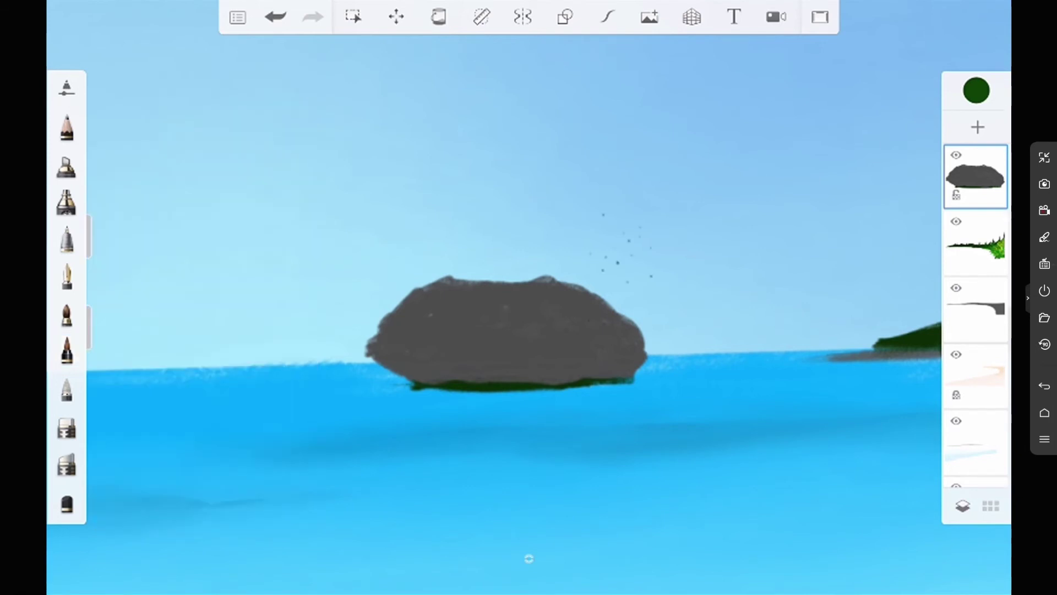
Choose the Pinceau rond en soie synthétique brush from the Peinture synthétique set.
{"action": "left_click", "coordinate": [66, 350]}
{"action": "left_click", "coordinate": [66, 351]}
{"action": "left_click_drag", "start_coordinate": [140, 312], "coordinate": [145, 311]}
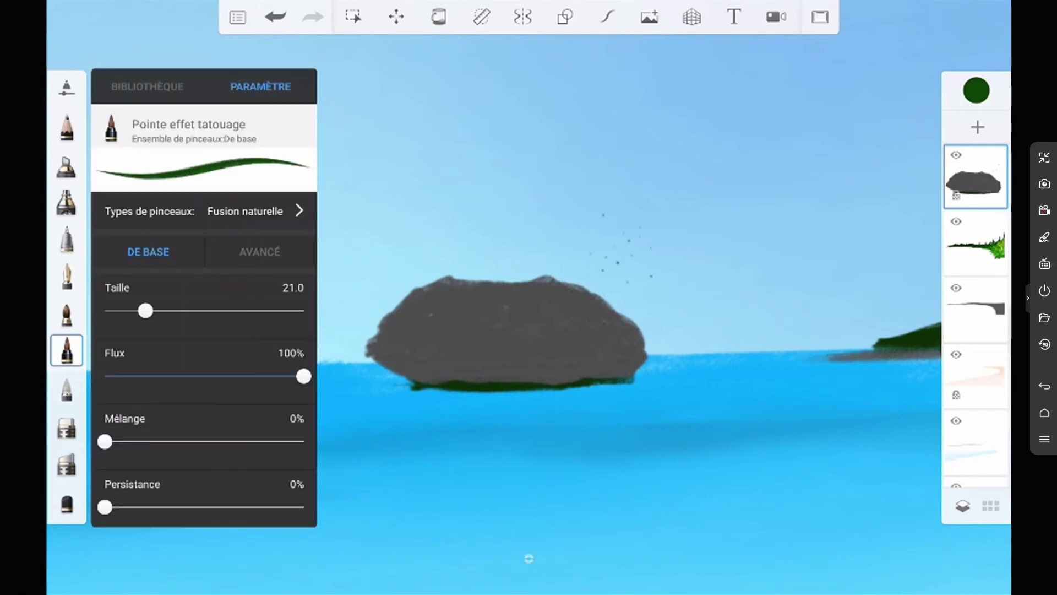
{"action": "left_click", "coordinate": [238, 17]}
{"action": "key", "text": "Escape"}
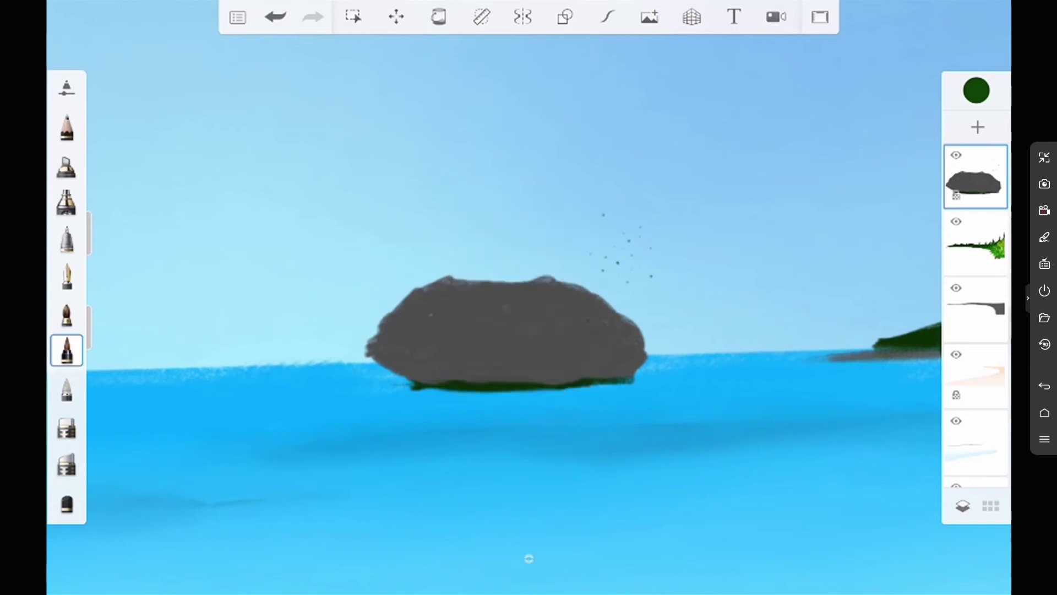
{"action": "left_click", "coordinate": [67, 350]}
{"action": "left_click", "coordinate": [148, 86]}
{"action": "scroll", "coordinate": [204, 358], "scroll_direction": "down", "scroll_amount": 5}
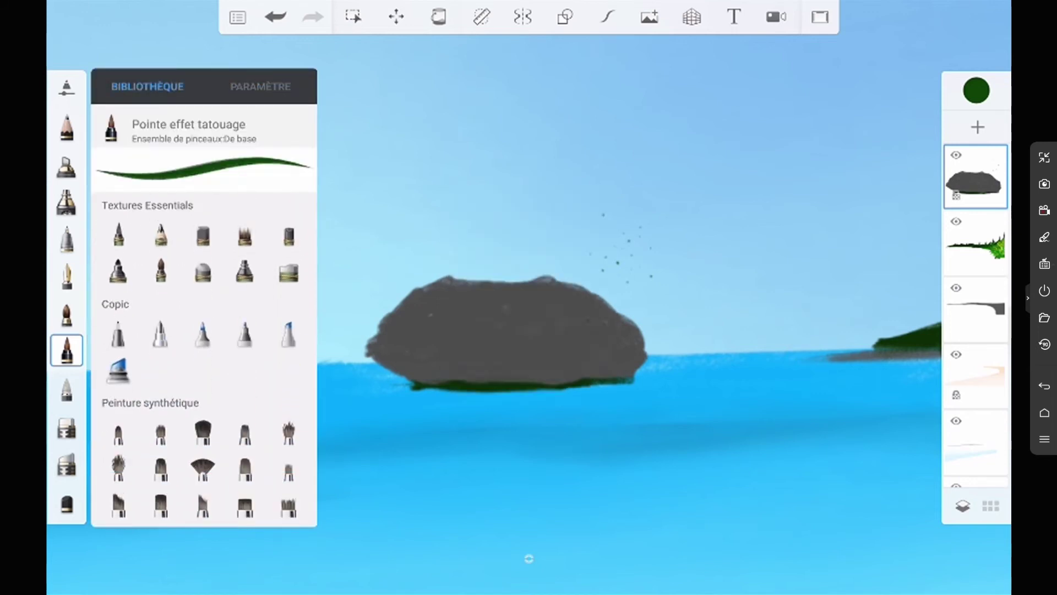
{"action": "left_click", "coordinate": [118, 339]}
{"action": "left_click", "coordinate": [260, 86]}
Try painting streaky dark green foliage over the right half of the rock.
{"action": "left_click_drag", "start_coordinate": [485, 341], "coordinate": [572, 248]}
{"action": "left_click", "coordinate": [275, 17]}
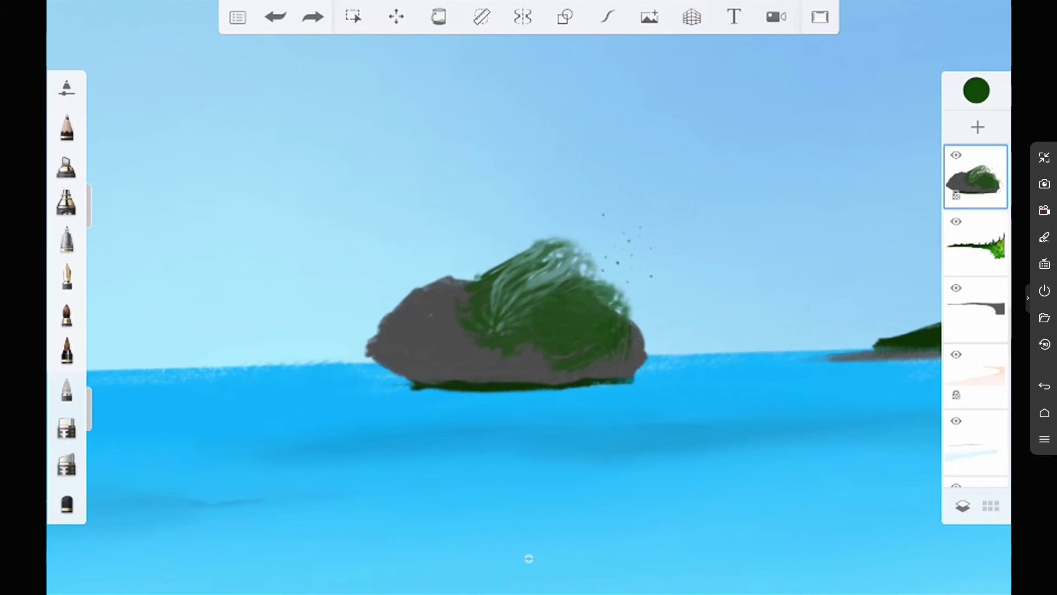
{"action": "left_click", "coordinate": [275, 17]}
Paint feathery dark green foliage over the rock's sides and crown with the synthetic round brush.
{"action": "left_click", "coordinate": [67, 350]}
{"action": "left_click", "coordinate": [260, 86]}
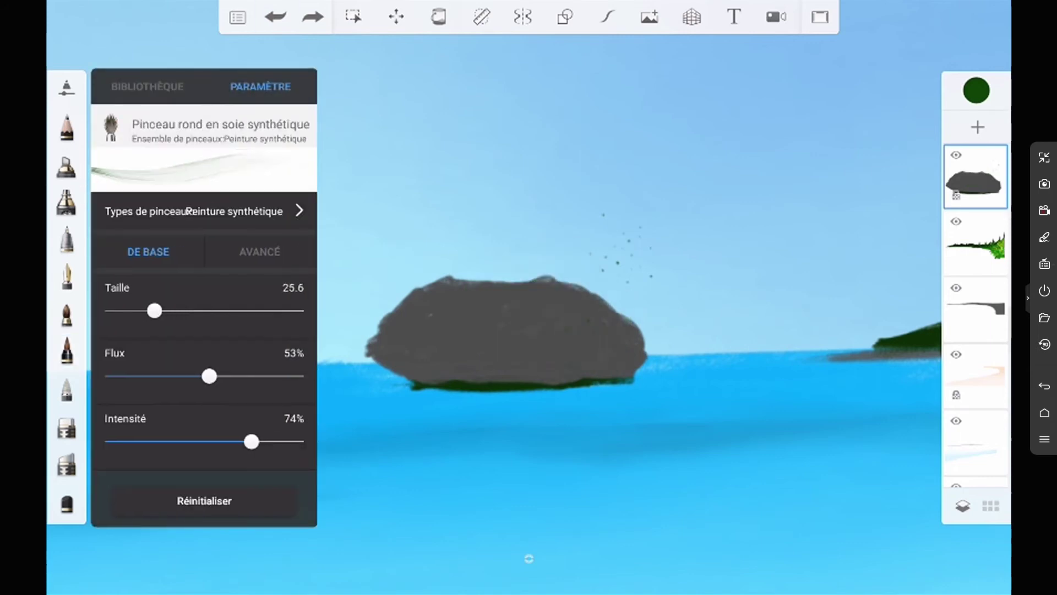
{"action": "left_click_drag", "start_coordinate": [386, 342], "coordinate": [473, 265]}
{"action": "left_click_drag", "start_coordinate": [583, 341], "coordinate": [649, 275]}
{"action": "left_click_drag", "start_coordinate": [457, 297], "coordinate": [605, 231]}
{"action": "left_click_drag", "start_coordinate": [583, 319], "coordinate": [638, 248]}
{"action": "left_click_drag", "start_coordinate": [385, 335], "coordinate": [419, 286]}
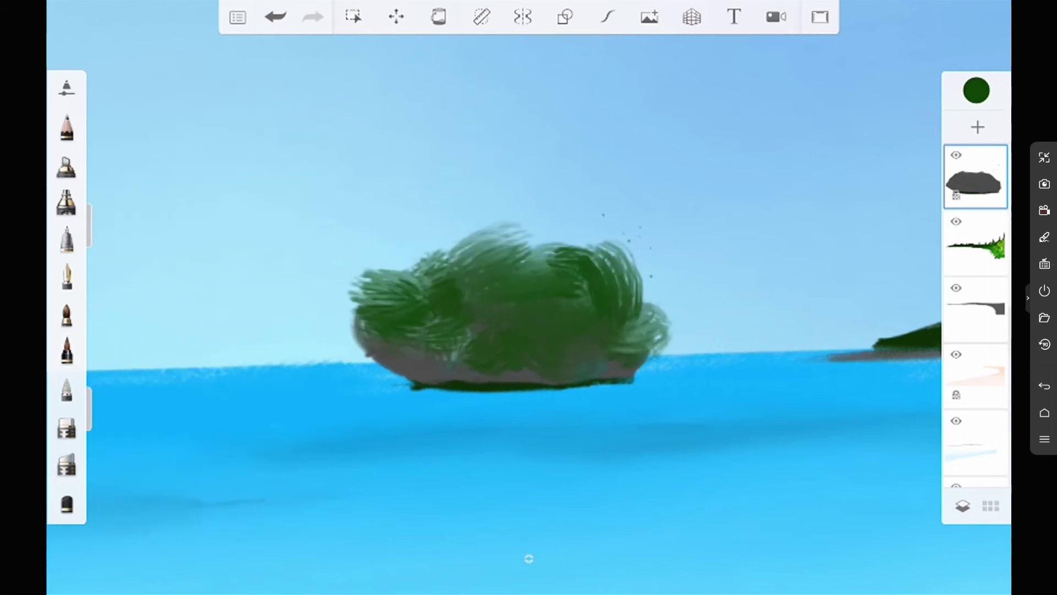
Extend the foliage down both sides to the rock's base and thicken the bush's crown.
{"action": "left_click_drag", "start_coordinate": [363, 374], "coordinate": [484, 325]}
{"action": "left_click_drag", "start_coordinate": [600, 363], "coordinate": [650, 325]}
{"action": "left_click_drag", "start_coordinate": [523, 280], "coordinate": [573, 220]}
{"action": "left_click_drag", "start_coordinate": [457, 302], "coordinate": [518, 231]}
Erase the stray speckles in the sky and trim the bush's ragged outline on its sides and crown.
{"action": "left_click_drag", "start_coordinate": [220, 380], "coordinate": [231, 402]}
{"action": "scroll", "coordinate": [486, 283], "scroll_direction": "down", "scroll_amount": 5}
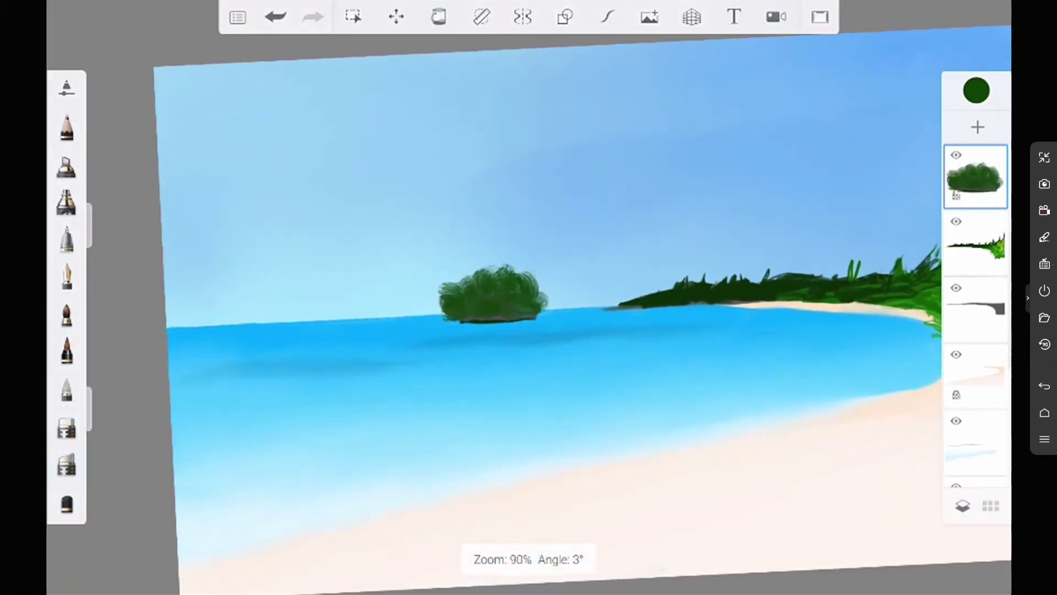
{"action": "left_click", "coordinate": [67, 463]}
{"action": "scroll", "coordinate": [587, 251], "scroll_direction": "up", "scroll_amount": 5}
{"action": "mouse_move", "coordinate": [287, 399]}
{"action": "left_mouse_down"}
{"action": "mouse_move", "coordinate": [281, 353]}
{"action": "mouse_move", "coordinate": [309, 325]}
{"action": "mouse_move", "coordinate": [423, 297]}
{"action": "mouse_move", "coordinate": [484, 363]}
{"action": "left_mouse_up"}
{"action": "left_click_drag", "start_coordinate": [468, 327], "coordinate": [435, 300]}
{"action": "left_click", "coordinate": [67, 462]}
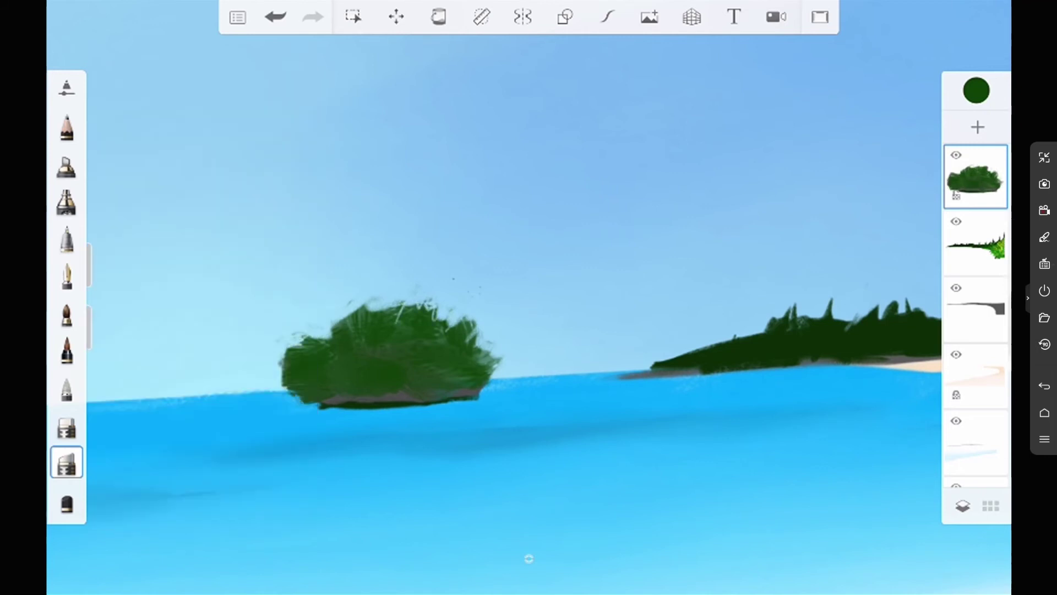
{"action": "left_click_drag", "start_coordinate": [308, 402], "coordinate": [283, 368]}
{"action": "left_click_drag", "start_coordinate": [331, 325], "coordinate": [449, 303]}
{"action": "left_click_drag", "start_coordinate": [499, 361], "coordinate": [482, 342]}
{"action": "mouse_move", "coordinate": [298, 385]}
{"action": "left_mouse_down"}
{"action": "mouse_move", "coordinate": [284, 353]}
{"action": "mouse_move", "coordinate": [300, 318]}
{"action": "mouse_move", "coordinate": [374, 295]}
{"action": "left_mouse_up"}
Switch to another brush and paint dense dark green tufts along the bush's crown and right side.
{"action": "left_click", "coordinate": [66, 353]}
{"action": "left_click", "coordinate": [153, 88]}
{"action": "left_click", "coordinate": [122, 390]}
{"action": "left_click_drag", "start_coordinate": [391, 336], "coordinate": [440, 294]}
{"action": "left_click_drag", "start_coordinate": [473, 375], "coordinate": [484, 330]}
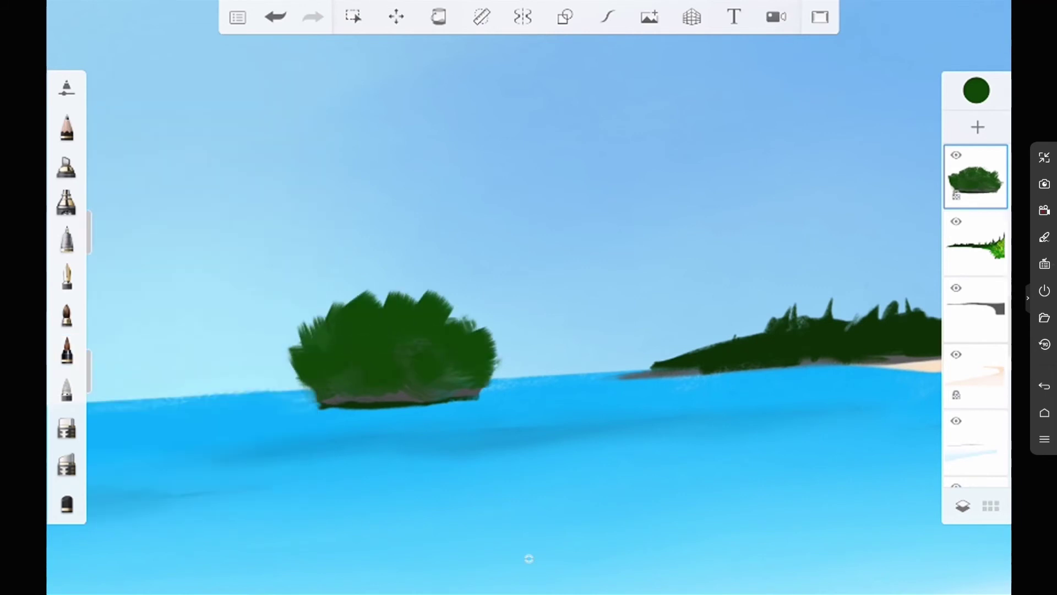
Pick a brighter medium green and speckle leaves over the bush with the Tacheté brush.
{"action": "left_click", "coordinate": [976, 90]}
{"action": "left_click_drag", "start_coordinate": [886, 460], "coordinate": [871, 459]}
{"action": "left_click", "coordinate": [976, 90]}
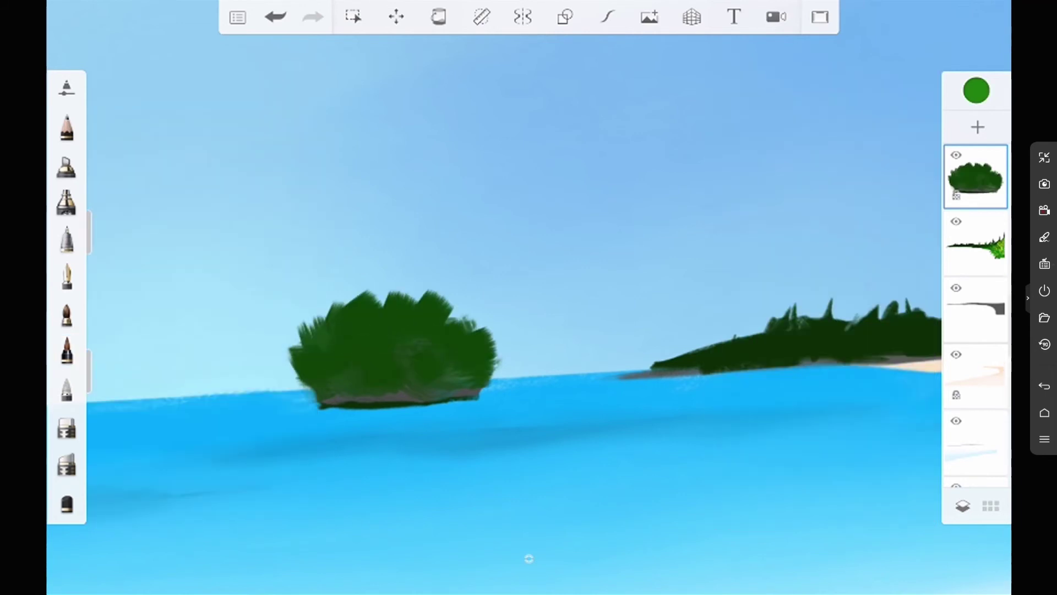
{"action": "left_click", "coordinate": [67, 352]}
{"action": "left_click", "coordinate": [245, 343]}
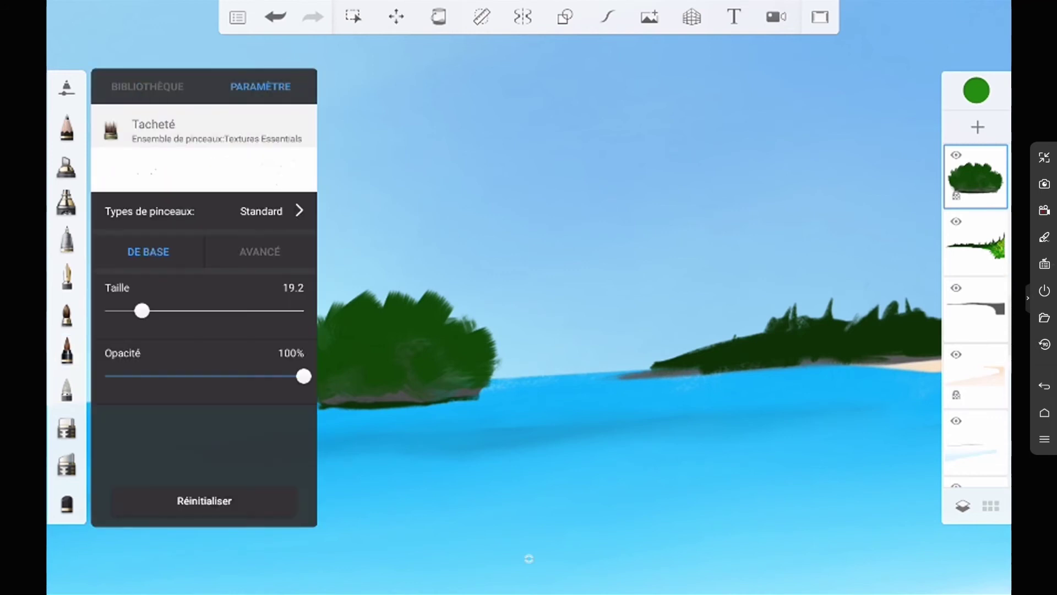
{"action": "left_click", "coordinate": [67, 352]}
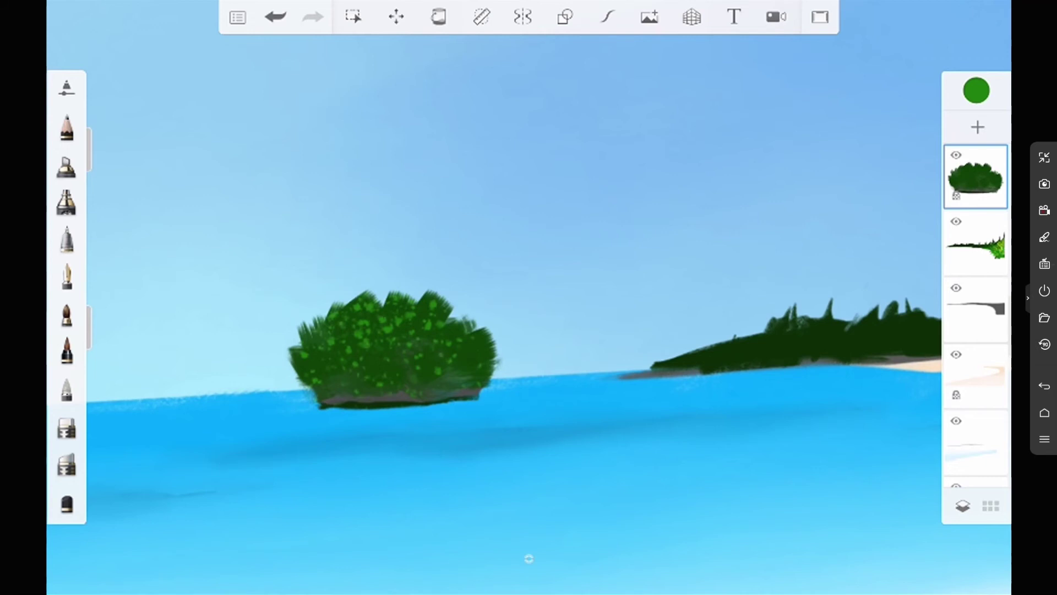
Change the colour to a pale yellow-green for the foliage highlights.
{"action": "left_click", "coordinate": [976, 91]}
{"action": "left_click", "coordinate": [861, 259]}
{"action": "left_click", "coordinate": [976, 90]}
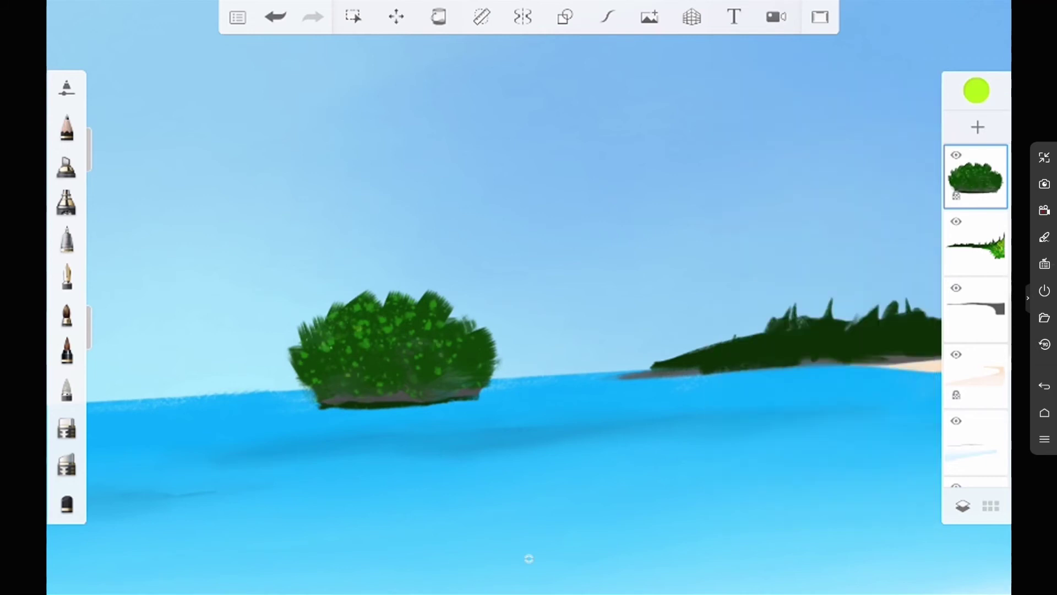
{"action": "left_click", "coordinate": [66, 349]}
{"action": "left_click", "coordinate": [245, 343]}
{"action": "left_click", "coordinate": [254, 86]}
{"action": "left_click", "coordinate": [976, 90]}
{"action": "left_click_drag", "start_coordinate": [776, 185], "coordinate": [781, 181]}
Switch brushes and paint light feathery highlights along the bush's left edge and crown.
{"action": "left_click_drag", "start_coordinate": [529, 275], "coordinate": [913, 331]}
{"action": "mouse_move", "coordinate": [209, 330]}
{"action": "left_mouse_down"}
{"action": "mouse_move", "coordinate": [396, 320]}
{"action": "mouse_move", "coordinate": [366, 349]}
{"action": "left_mouse_up"}
{"action": "left_click", "coordinate": [67, 314]}
{"action": "left_click_drag", "start_coordinate": [308, 297], "coordinate": [418, 275]}
{"action": "left_click_drag", "start_coordinate": [254, 374], "coordinate": [291, 314]}
{"action": "left_click_drag", "start_coordinate": [429, 292], "coordinate": [484, 269]}
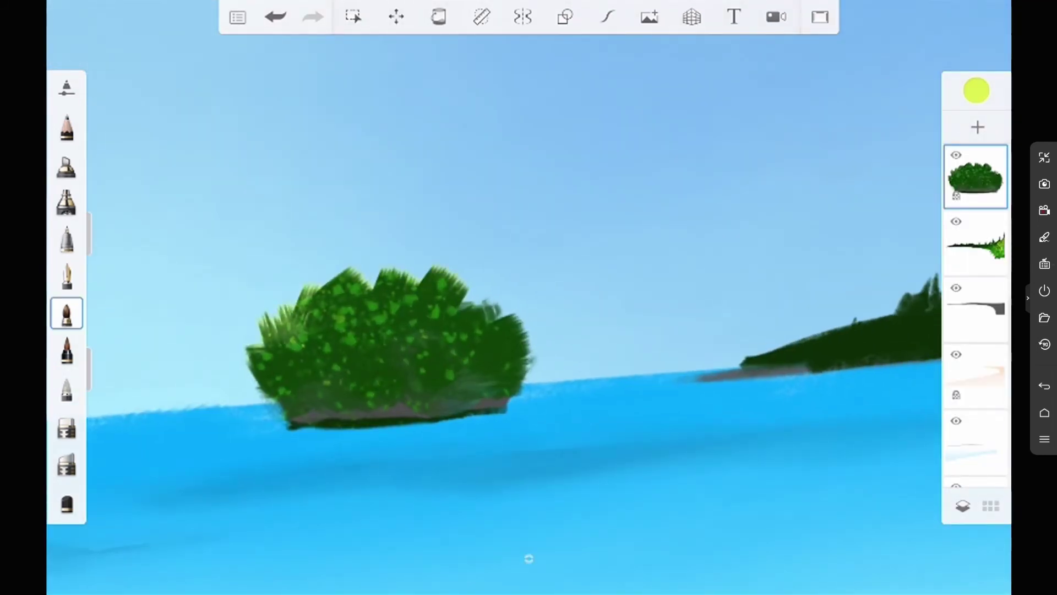
Try a yellow-green stroke with the Pointe effet tatouage brush on the upper left of the crown.
{"action": "left_click", "coordinate": [67, 349]}
{"action": "left_click_drag", "start_coordinate": [308, 297], "coordinate": [353, 278]}
{"action": "left_click", "coordinate": [275, 17]}
Dab soft yellow-green leaf highlights across the middle, sides and lower left of the bush.
{"action": "left_click", "coordinate": [67, 349]}
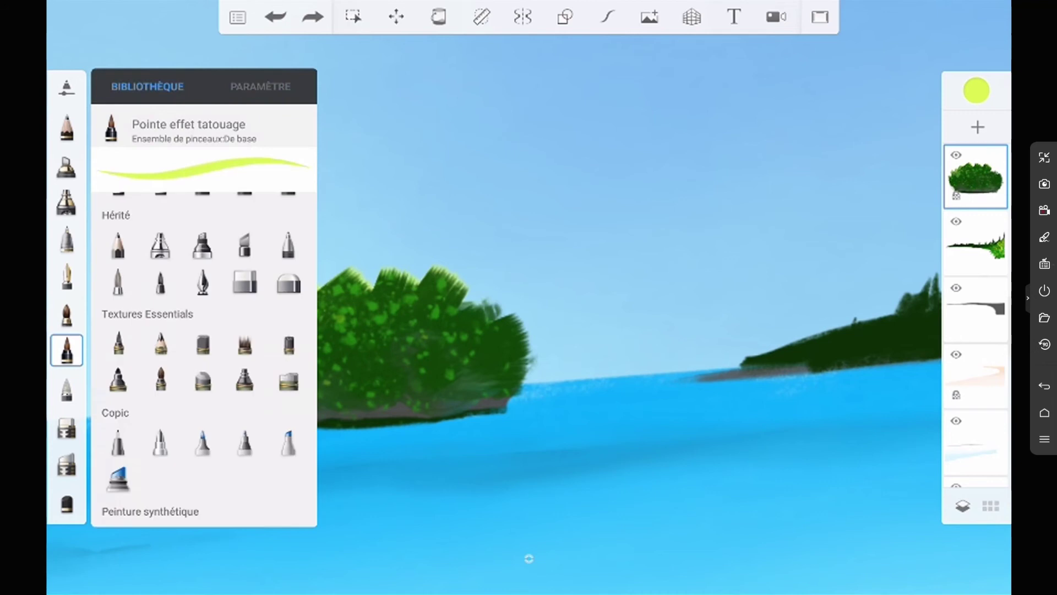
{"action": "left_click", "coordinate": [67, 349]}
{"action": "left_click_drag", "start_coordinate": [286, 353], "coordinate": [302, 336]}
{"action": "left_click_drag", "start_coordinate": [366, 352], "coordinate": [402, 330]}
{"action": "left_click_drag", "start_coordinate": [457, 327], "coordinate": [493, 311]}
{"action": "left_click_drag", "start_coordinate": [316, 427], "coordinate": [333, 418]}
{"action": "left_click_drag", "start_coordinate": [309, 399], "coordinate": [319, 388]}
{"action": "left_click_drag", "start_coordinate": [407, 369], "coordinate": [418, 353]}
{"action": "mouse_move", "coordinate": [319, 413]}
{"action": "left_mouse_down"}
{"action": "mouse_move", "coordinate": [336, 399]}
{"action": "mouse_move", "coordinate": [386, 410]}
{"action": "left_mouse_up"}
{"action": "left_click_drag", "start_coordinate": [330, 381], "coordinate": [349, 372]}
{"action": "left_click_drag", "start_coordinate": [292, 428], "coordinate": [308, 295]}
Sample the dark green from the bush and shade its centre and lower right with it.
{"action": "left_click", "coordinate": [976, 90]}
{"action": "left_click", "coordinate": [906, 118]}
{"action": "left_click", "coordinate": [522, 296]}
{"action": "left_click", "coordinate": [66, 349]}
{"action": "left_click_drag", "start_coordinate": [388, 410], "coordinate": [463, 383]}
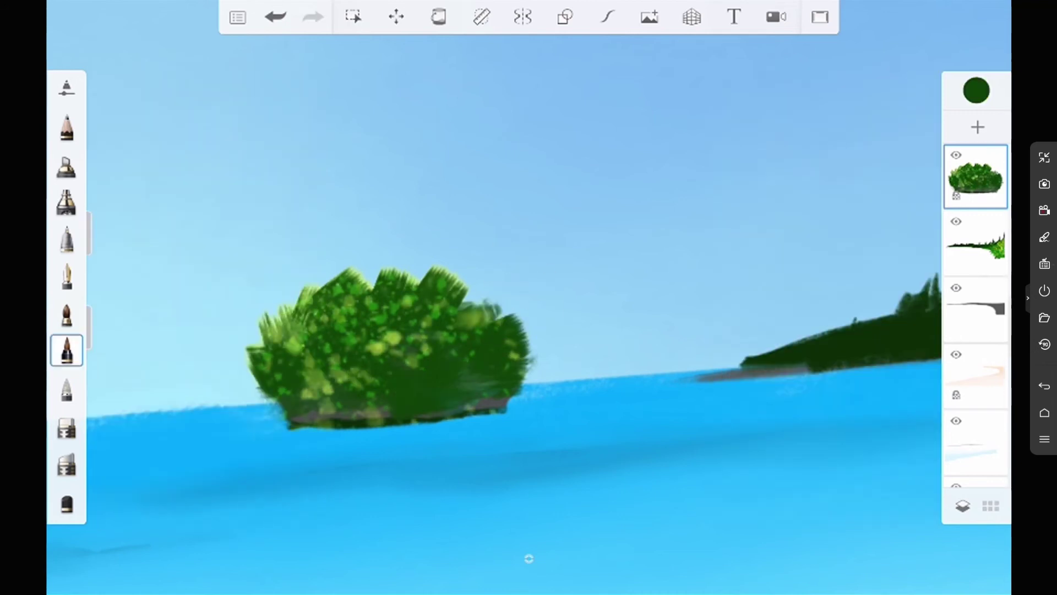
{"action": "left_click_drag", "start_coordinate": [380, 366], "coordinate": [430, 342]}
{"action": "left_click_drag", "start_coordinate": [468, 405], "coordinate": [496, 392]}
{"action": "left_click_drag", "start_coordinate": [347, 388], "coordinate": [377, 368]}
Cover the bush's lower body with solid dark green and add upright spikes on the right side of the crown.
{"action": "left_click", "coordinate": [67, 349]}
{"action": "left_click", "coordinate": [67, 349]}
{"action": "left_click_drag", "start_coordinate": [300, 396], "coordinate": [349, 370]}
{"action": "mouse_move", "coordinate": [333, 366]}
{"action": "left_mouse_down"}
{"action": "mouse_move", "coordinate": [495, 317]}
{"action": "mouse_move", "coordinate": [477, 272]}
{"action": "left_mouse_up"}
{"action": "left_click_drag", "start_coordinate": [454, 323], "coordinate": [454, 259]}
{"action": "left_click_drag", "start_coordinate": [427, 339], "coordinate": [435, 314]}
{"action": "left_click_drag", "start_coordinate": [460, 338], "coordinate": [468, 318]}
Paint small dark green pointed tufts on the bush's left edge and along the top of its crown.
{"action": "mouse_move", "coordinate": [265, 364]}
{"action": "left_mouse_down"}
{"action": "mouse_move", "coordinate": [258, 322]}
{"action": "mouse_move", "coordinate": [270, 313]}
{"action": "left_mouse_up"}
{"action": "mouse_move", "coordinate": [268, 373]}
{"action": "left_mouse_down"}
{"action": "mouse_move", "coordinate": [262, 359]}
{"action": "mouse_move", "coordinate": [328, 337]}
{"action": "left_mouse_up"}
{"action": "left_click_drag", "start_coordinate": [402, 291], "coordinate": [392, 263]}
{"action": "left_click_drag", "start_coordinate": [357, 292], "coordinate": [355, 270]}
{"action": "left_click_drag", "start_coordinate": [432, 291], "coordinate": [446, 249]}
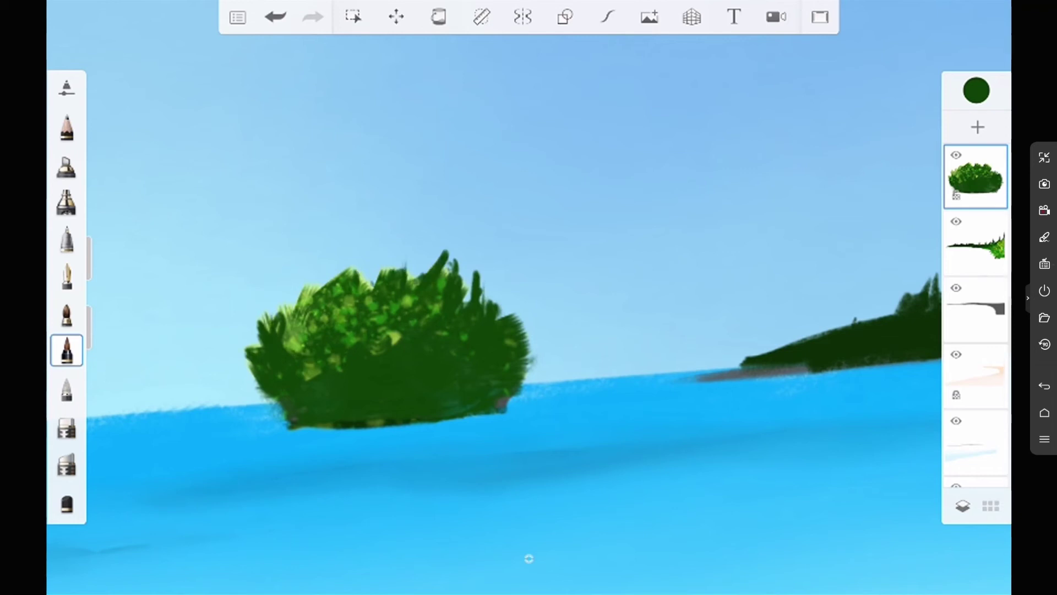
Set the colour to black and shade the lower body and right side of the islet bush.
{"action": "left_click_drag", "start_coordinate": [976, 90], "coordinate": [976, 220]}
{"action": "mouse_move", "coordinate": [441, 392]}
{"action": "left_mouse_down"}
{"action": "mouse_move", "coordinate": [308, 413]}
{"action": "mouse_move", "coordinate": [479, 411]}
{"action": "left_mouse_up"}
{"action": "left_click_drag", "start_coordinate": [452, 390], "coordinate": [495, 407]}
{"action": "left_click_drag", "start_coordinate": [297, 413], "coordinate": [440, 360]}
{"action": "left_click_drag", "start_coordinate": [451, 388], "coordinate": [500, 363]}
{"action": "left_click_drag", "start_coordinate": [386, 391], "coordinate": [460, 336]}
{"action": "left_click_drag", "start_coordinate": [485, 388], "coordinate": [510, 344]}
Smudge the black shading into the bush's green base, centre and right side.
{"action": "left_click", "coordinate": [67, 388]}
{"action": "left_click", "coordinate": [67, 389]}
{"action": "left_click", "coordinate": [383, 383]}
{"action": "left_click", "coordinate": [67, 388]}
{"action": "left_click", "coordinate": [67, 389]}
{"action": "left_click_drag", "start_coordinate": [276, 418], "coordinate": [440, 341]}
{"action": "left_click_drag", "start_coordinate": [468, 364], "coordinate": [473, 330]}
{"action": "left_click_drag", "start_coordinate": [490, 413], "coordinate": [517, 341]}
{"action": "mouse_move", "coordinate": [264, 408]}
{"action": "left_mouse_down"}
{"action": "mouse_move", "coordinate": [397, 325]}
{"action": "mouse_move", "coordinate": [408, 369]}
{"action": "left_mouse_up"}
{"action": "left_click_drag", "start_coordinate": [496, 292], "coordinate": [529, 363]}
{"action": "left_click_drag", "start_coordinate": [413, 325], "coordinate": [441, 303]}
Erase ragged edges along the bush's base and right side, and undo the last erasure.
{"action": "left_click", "coordinate": [67, 464]}
{"action": "left_click_drag", "start_coordinate": [276, 432], "coordinate": [278, 408]}
{"action": "mouse_move", "coordinate": [512, 415]}
{"action": "left_mouse_down"}
{"action": "mouse_move", "coordinate": [534, 339]}
{"action": "mouse_move", "coordinate": [443, 254]}
{"action": "left_mouse_up"}
{"action": "left_click_drag", "start_coordinate": [286, 427], "coordinate": [501, 423]}
{"action": "left_click_drag", "start_coordinate": [515, 382], "coordinate": [528, 358]}
{"action": "left_click", "coordinate": [275, 16]}
{"action": "left_click", "coordinate": [275, 16]}
{"action": "left_click", "coordinate": [275, 17]}
{"action": "left_click", "coordinate": [312, 17]}
{"action": "left_click", "coordinate": [312, 16]}
Trim the outline of the bush's right side further with the eraser.
{"action": "left_click", "coordinate": [67, 464]}
{"action": "left_click", "coordinate": [67, 465]}
{"action": "mouse_move", "coordinate": [521, 388]}
{"action": "left_mouse_down"}
{"action": "mouse_move", "coordinate": [515, 344]}
{"action": "mouse_move", "coordinate": [488, 300]}
{"action": "left_mouse_up"}
{"action": "mouse_move", "coordinate": [512, 350]}
{"action": "left_mouse_down"}
{"action": "mouse_move", "coordinate": [477, 278]}
{"action": "mouse_move", "coordinate": [488, 352]}
{"action": "mouse_move", "coordinate": [510, 347]}
{"action": "mouse_move", "coordinate": [498, 396]}
{"action": "left_mouse_up"}
Try a black shading stroke down the bush's right side, then undo it.
{"action": "left_click", "coordinate": [67, 351]}
{"action": "left_click", "coordinate": [67, 388]}
{"action": "left_click_drag", "start_coordinate": [487, 308], "coordinate": [507, 385]}
{"action": "left_click", "coordinate": [275, 16]}
{"action": "left_click", "coordinate": [66, 389]}
{"action": "left_click", "coordinate": [66, 388]}
{"action": "scroll", "coordinate": [528, 297], "scroll_direction": "down", "scroll_amount": 5}
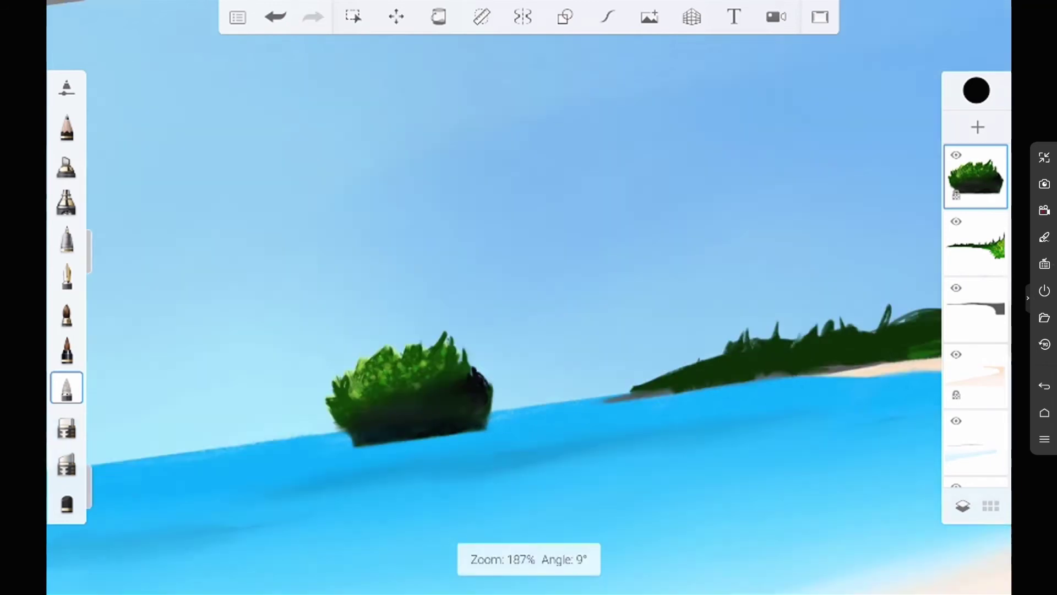
Draw a straight dark blue line along the horizon on the sea layer, using the ruler as a guide.
{"action": "left_click_drag", "start_coordinate": [977, 441], "coordinate": [976, 308]}
{"action": "left_click", "coordinate": [976, 378]}
{"action": "left_click", "coordinate": [338, 235]}
{"action": "left_click", "coordinate": [67, 351]}
{"action": "left_click", "coordinate": [976, 91]}
{"action": "left_click_drag", "start_coordinate": [880, 250], "coordinate": [856, 280]}
{"action": "left_click", "coordinate": [480, 16]}
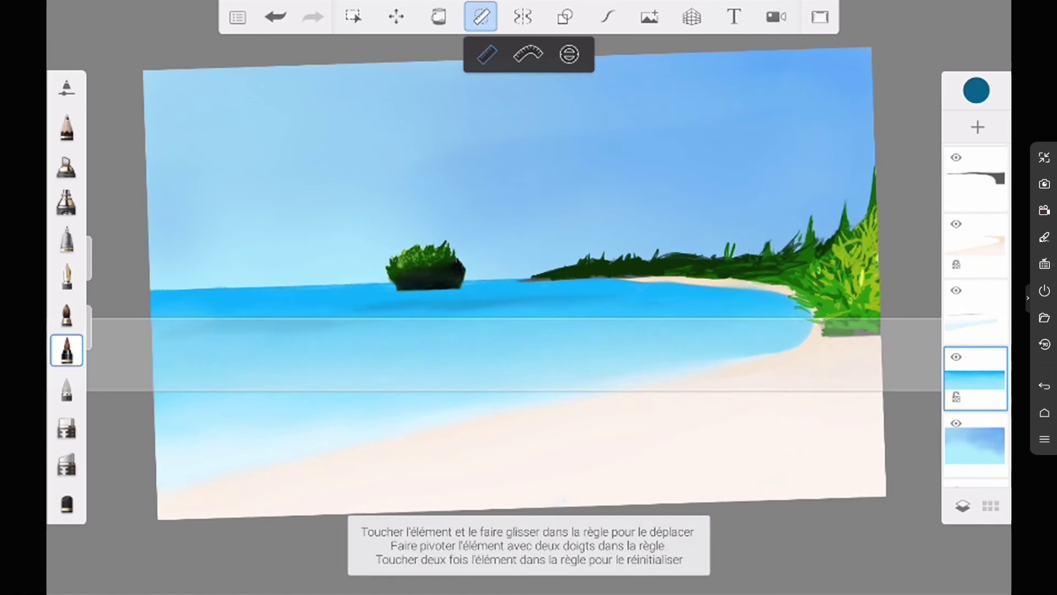
{"action": "mouse_move", "coordinate": [150, 287]}
{"action": "left_mouse_down"}
{"action": "mouse_move", "coordinate": [864, 287]}
{"action": "mouse_move", "coordinate": [523, 285]}
{"action": "left_mouse_up"}
{"action": "left_click", "coordinate": [481, 16]}
Blend the dark blue horizon line softly into the sea with the smudge brush.
{"action": "left_click", "coordinate": [66, 388]}
{"action": "left_click", "coordinate": [67, 388]}
{"action": "scroll", "coordinate": [396, 248], "scroll_direction": "up", "scroll_amount": 5}
{"action": "left_click", "coordinate": [67, 388]}
{"action": "left_click_drag", "start_coordinate": [110, 309], "coordinate": [130, 309]}
{"action": "left_click", "coordinate": [67, 388]}
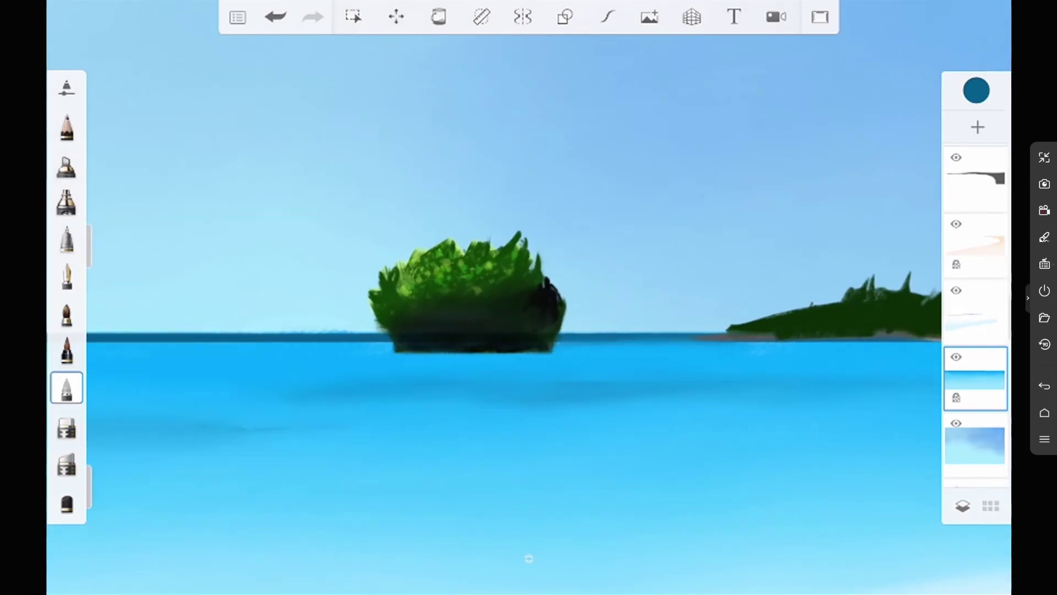
{"action": "left_click_drag", "start_coordinate": [468, 292], "coordinate": [737, 281]}
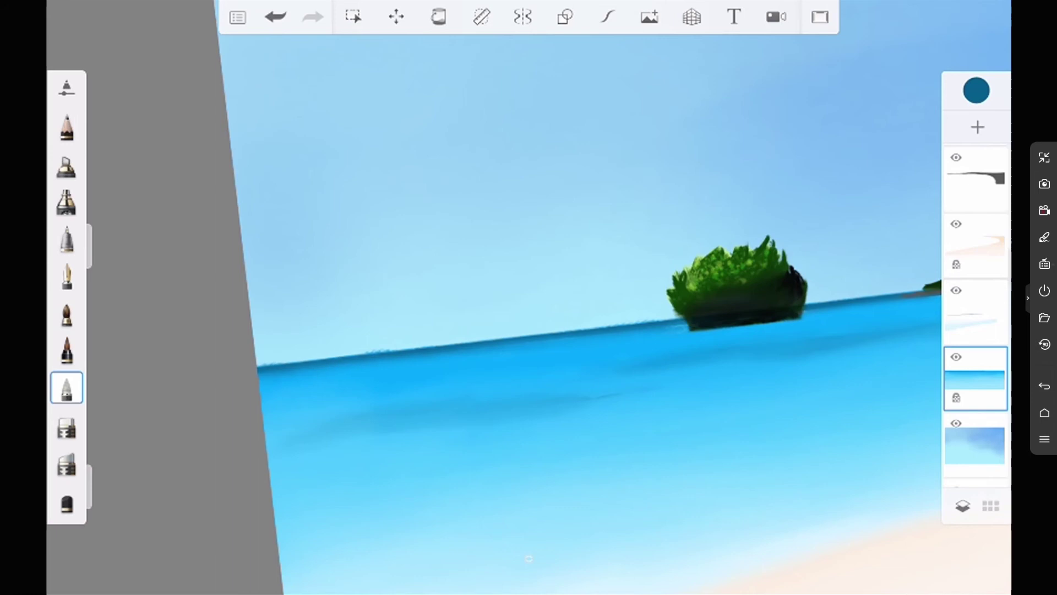
{"action": "scroll", "coordinate": [529, 298], "scroll_direction": "down", "scroll_amount": 5}
{"action": "left_click", "coordinate": [528, 558]}
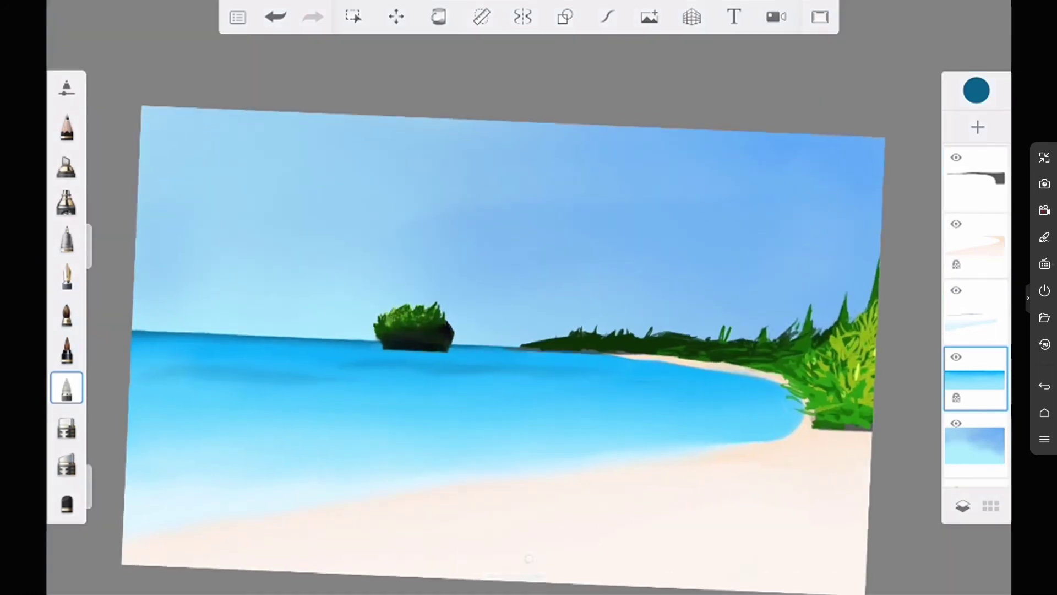
Add a layer above the sky and paint a large pale blue-white cloud bank low over the sea's left side.
{"action": "left_click", "coordinate": [975, 234]}
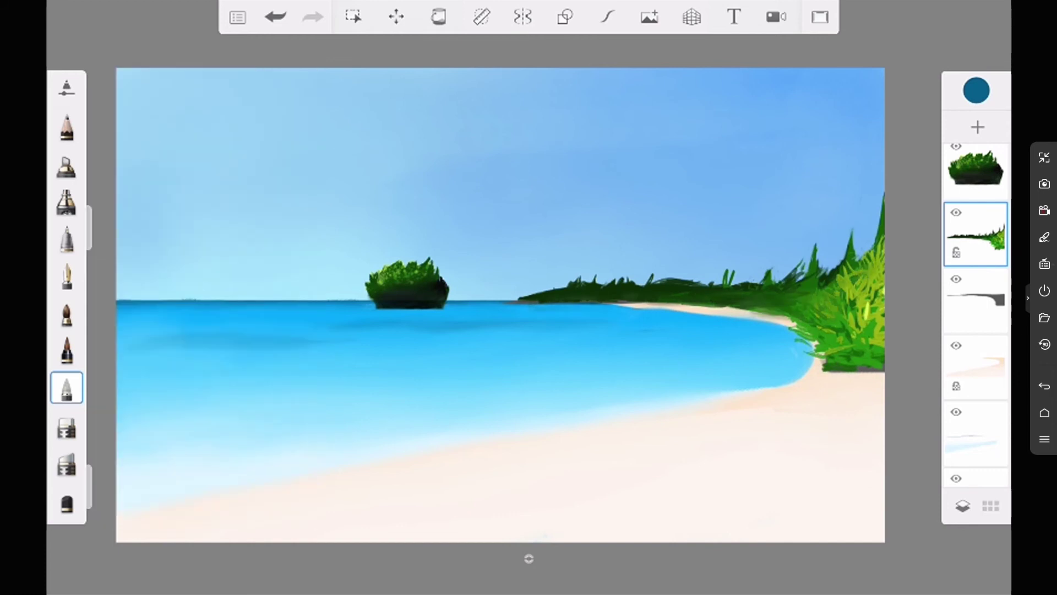
{"action": "scroll", "coordinate": [976, 331], "scroll_direction": "down", "scroll_amount": 3}
{"action": "left_click", "coordinate": [975, 408]}
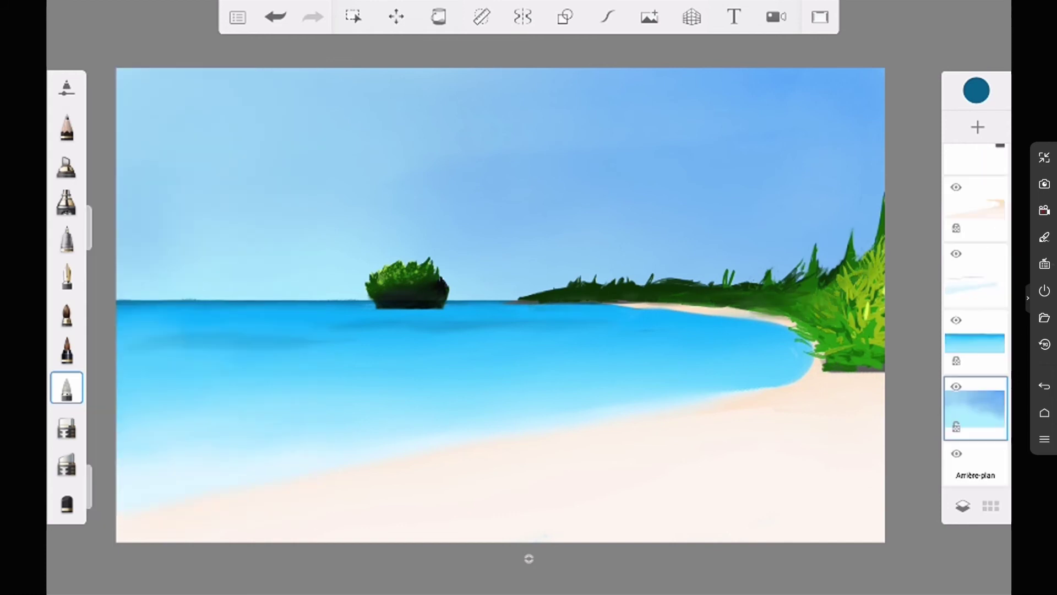
{"action": "left_click", "coordinate": [67, 350]}
{"action": "left_click", "coordinate": [976, 90]}
{"action": "mouse_move", "coordinate": [832, 212]}
{"action": "left_mouse_down"}
{"action": "mouse_move", "coordinate": [821, 189]}
{"action": "mouse_move", "coordinate": [834, 204]}
{"action": "left_mouse_up"}
{"action": "left_click", "coordinate": [976, 90]}
{"action": "left_click_drag", "start_coordinate": [118, 278], "coordinate": [204, 257]}
{"action": "left_click", "coordinate": [66, 350]}
{"action": "left_click_drag", "start_coordinate": [121, 236], "coordinate": [377, 273]}
{"action": "left_click_drag", "start_coordinate": [121, 214], "coordinate": [311, 242]}
Paint thin pale clouds across the upper sky, above the headland and at the right edge.
{"action": "left_click_drag", "start_coordinate": [137, 188], "coordinate": [176, 190]}
{"action": "mouse_move", "coordinate": [222, 196]}
{"action": "left_mouse_down"}
{"action": "mouse_move", "coordinate": [410, 227]}
{"action": "mouse_move", "coordinate": [198, 196]}
{"action": "left_mouse_up"}
{"action": "mouse_move", "coordinate": [118, 116]}
{"action": "left_mouse_down"}
{"action": "mouse_move", "coordinate": [178, 99]}
{"action": "mouse_move", "coordinate": [409, 135]}
{"action": "mouse_move", "coordinate": [523, 125]}
{"action": "left_mouse_up"}
{"action": "left_click_drag", "start_coordinate": [488, 267], "coordinate": [594, 261]}
{"action": "mouse_move", "coordinate": [878, 204]}
{"action": "left_mouse_down"}
{"action": "mouse_move", "coordinate": [827, 237]}
{"action": "mouse_move", "coordinate": [787, 240]}
{"action": "left_mouse_up"}
Smudge the clouds into soft wisps with fading ends across the whole sky.
{"action": "left_click", "coordinate": [66, 388]}
{"action": "left_click_drag", "start_coordinate": [145, 192], "coordinate": [419, 228]}
{"action": "mouse_move", "coordinate": [220, 108]}
{"action": "left_mouse_down"}
{"action": "mouse_move", "coordinate": [291, 122]}
{"action": "mouse_move", "coordinate": [516, 125]}
{"action": "mouse_move", "coordinate": [449, 130]}
{"action": "left_mouse_up"}
{"action": "left_click_drag", "start_coordinate": [289, 122], "coordinate": [325, 125]}
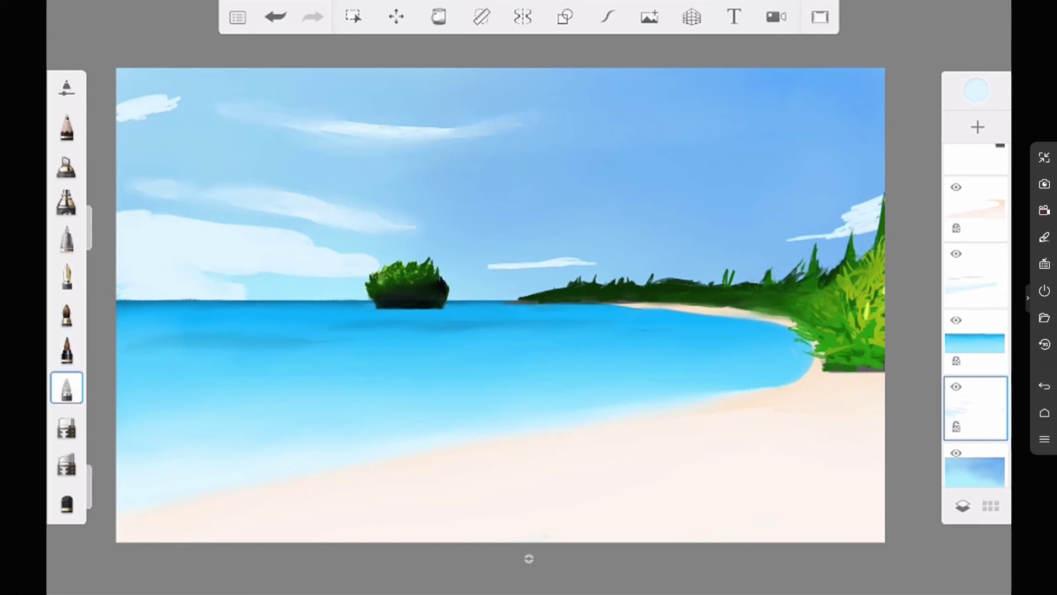
{"action": "left_click_drag", "start_coordinate": [179, 101], "coordinate": [119, 113]}
{"action": "left_click_drag", "start_coordinate": [183, 218], "coordinate": [233, 222]}
{"action": "left_click_drag", "start_coordinate": [479, 267], "coordinate": [512, 265]}
{"action": "left_click_drag", "start_coordinate": [600, 262], "coordinate": [517, 265]}
{"action": "left_click_drag", "start_coordinate": [873, 217], "coordinate": [763, 242]}
{"action": "left_click_drag", "start_coordinate": [879, 199], "coordinate": [829, 223]}
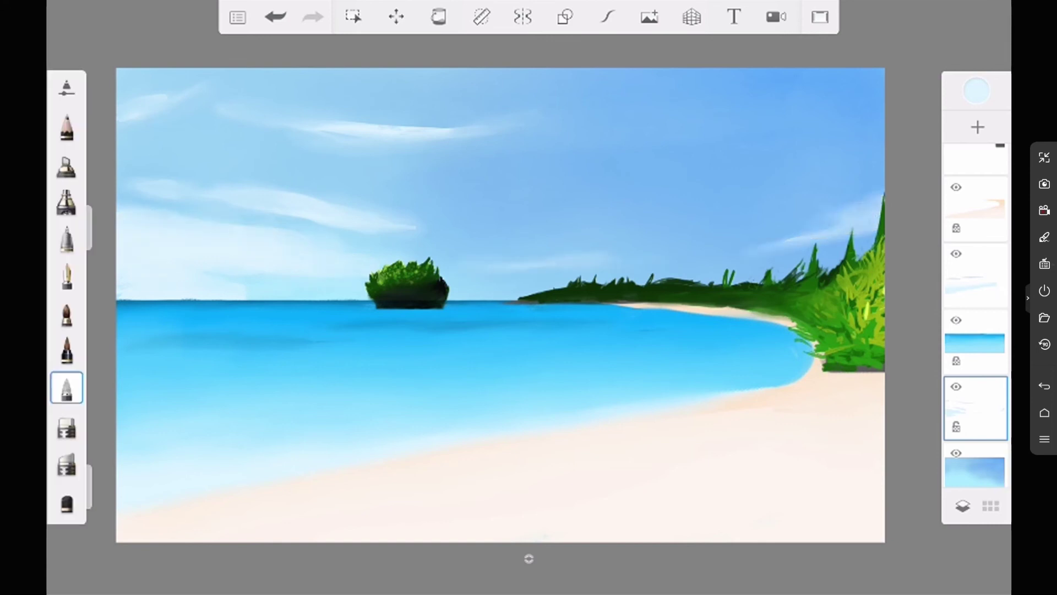
{"action": "left_click_drag", "start_coordinate": [406, 126], "coordinate": [473, 127]}
Paint a light peach band along the shoreline on the sand layer and blend it into the beach.
{"action": "left_click", "coordinate": [976, 208]}
{"action": "left_click", "coordinate": [976, 91]}
{"action": "left_click", "coordinate": [903, 117]}
{"action": "left_click_drag", "start_coordinate": [529, 261], "coordinate": [751, 392]}
{"action": "left_click", "coordinate": [66, 350]}
{"action": "left_click", "coordinate": [67, 351]}
{"action": "left_click", "coordinate": [66, 350]}
{"action": "left_click", "coordinate": [67, 388]}
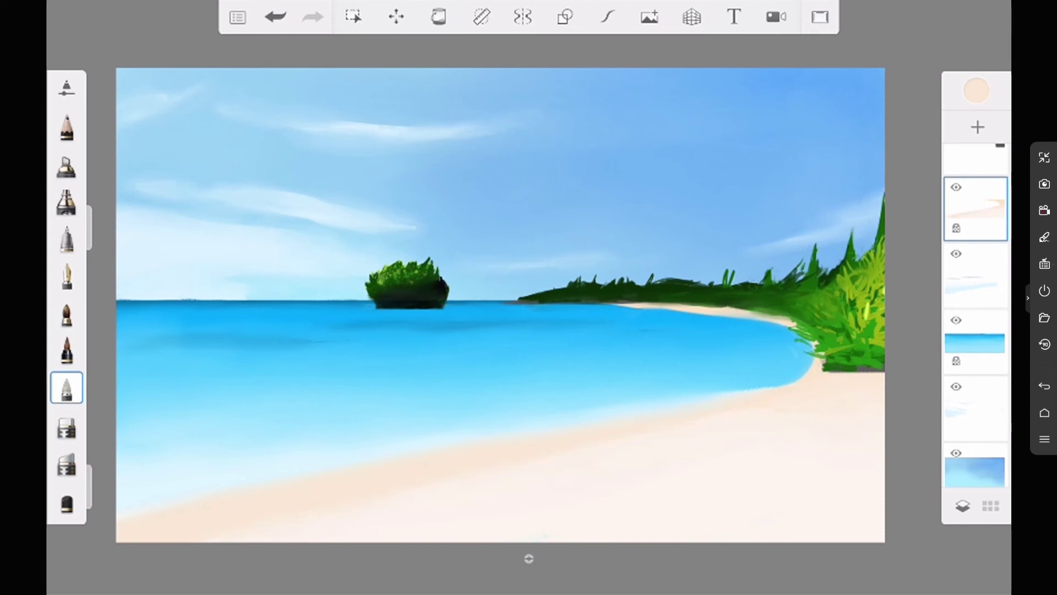
Smudge the bright foliage at the headland's right end on its own layer.
{"action": "scroll", "coordinate": [976, 309], "scroll_direction": "up", "scroll_amount": 3}
{"action": "left_click", "coordinate": [975, 243]}
{"action": "left_click_drag", "start_coordinate": [848, 286], "coordinate": [881, 341]}
{"action": "left_click_drag", "start_coordinate": [825, 272], "coordinate": [817, 347]}
{"action": "mouse_move", "coordinate": [781, 265]}
{"action": "left_mouse_down"}
{"action": "mouse_move", "coordinate": [826, 289]}
{"action": "mouse_move", "coordinate": [864, 292]}
{"action": "left_mouse_up"}
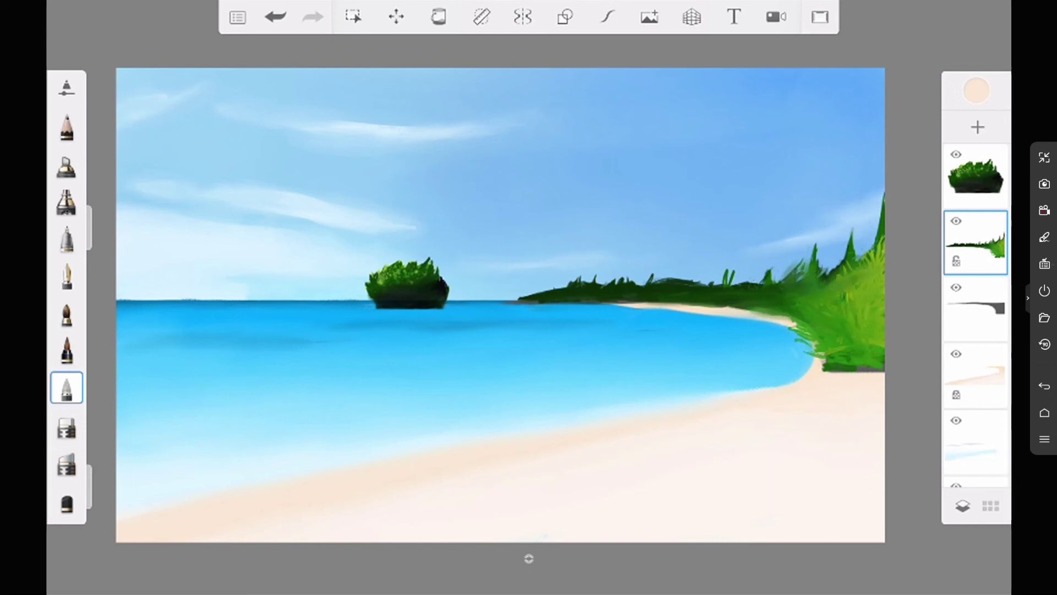
Paint yellow-green leaf patches over the smudged foliage at the headland's right end.
{"action": "left_click", "coordinate": [66, 350]}
{"action": "left_click", "coordinate": [976, 91]}
{"action": "left_click_drag", "start_coordinate": [821, 170], "coordinate": [788, 176]}
{"action": "left_click_drag", "start_coordinate": [830, 201], "coordinate": [853, 231]}
{"action": "left_click_drag", "start_coordinate": [788, 177], "coordinate": [768, 192]}
{"action": "left_click_drag", "start_coordinate": [857, 239], "coordinate": [852, 253]}
{"action": "left_click", "coordinate": [67, 350]}
{"action": "left_click", "coordinate": [66, 350]}
{"action": "left_click_drag", "start_coordinate": [841, 314], "coordinate": [840, 324]}
{"action": "left_click_drag", "start_coordinate": [853, 281], "coordinate": [856, 287]}
{"action": "left_click_drag", "start_coordinate": [842, 271], "coordinate": [845, 289]}
{"action": "left_click_drag", "start_coordinate": [861, 323], "coordinate": [864, 347]}
Paint green fronds along the foliage's lower left edge and base, reaching over the shore.
{"action": "left_click", "coordinate": [528, 255]}
{"action": "left_click_drag", "start_coordinate": [809, 311], "coordinate": [782, 328]}
{"action": "mouse_move", "coordinate": [875, 326]}
{"action": "left_mouse_down"}
{"action": "mouse_move", "coordinate": [856, 347]}
{"action": "mouse_move", "coordinate": [804, 353]}
{"action": "left_mouse_up"}
{"action": "left_click_drag", "start_coordinate": [825, 355], "coordinate": [815, 363]}
{"action": "left_click_drag", "start_coordinate": [786, 321], "coordinate": [758, 329]}
{"action": "left_click_drag", "start_coordinate": [529, 255], "coordinate": [773, 281]}
{"action": "left_click_drag", "start_coordinate": [842, 302], "coordinate": [794, 320]}
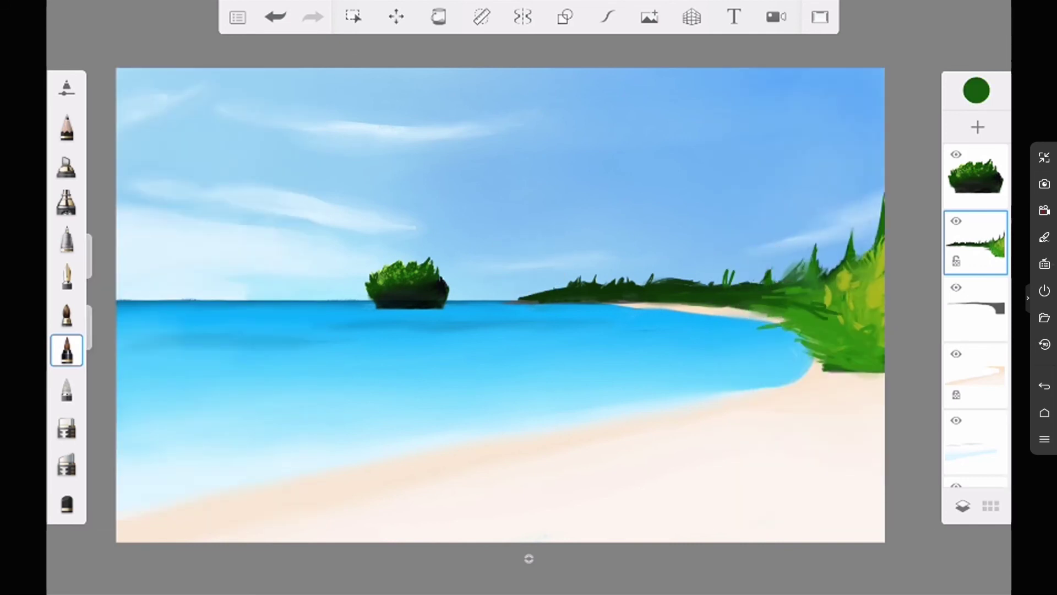
Choose another brush from the library and speckle dark green leaf texture over the headland's right foliage.
{"action": "left_click", "coordinate": [67, 350]}
{"action": "left_click", "coordinate": [154, 87]}
{"action": "left_click", "coordinate": [245, 343]}
{"action": "left_click", "coordinate": [496, 358]}
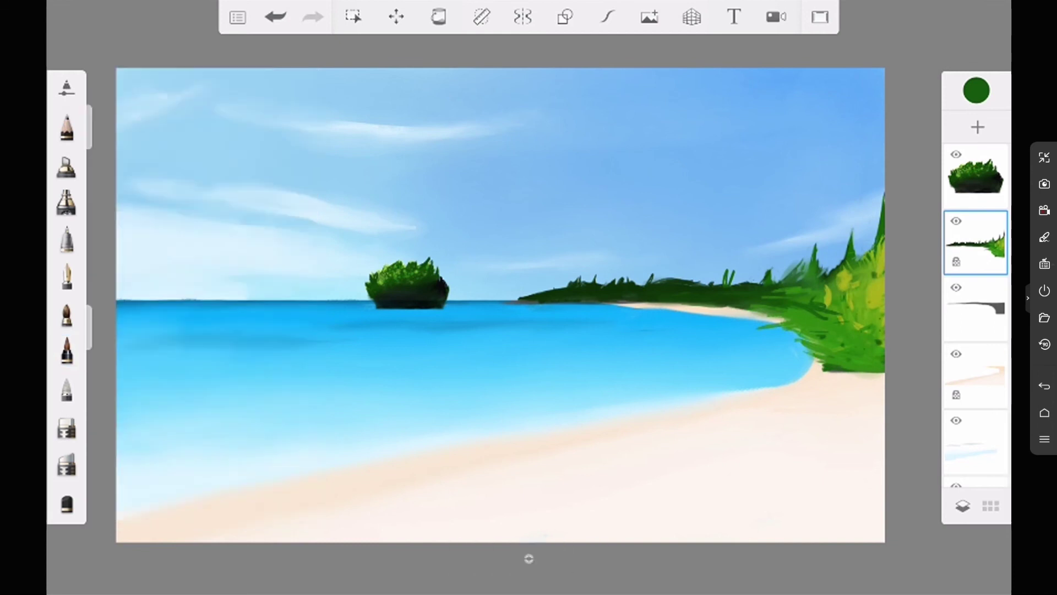
{"action": "left_click_drag", "start_coordinate": [853, 286], "coordinate": [815, 330]}
{"action": "left_click_drag", "start_coordinate": [852, 332], "coordinate": [837, 352]}
{"action": "left_click_drag", "start_coordinate": [847, 303], "coordinate": [797, 322]}
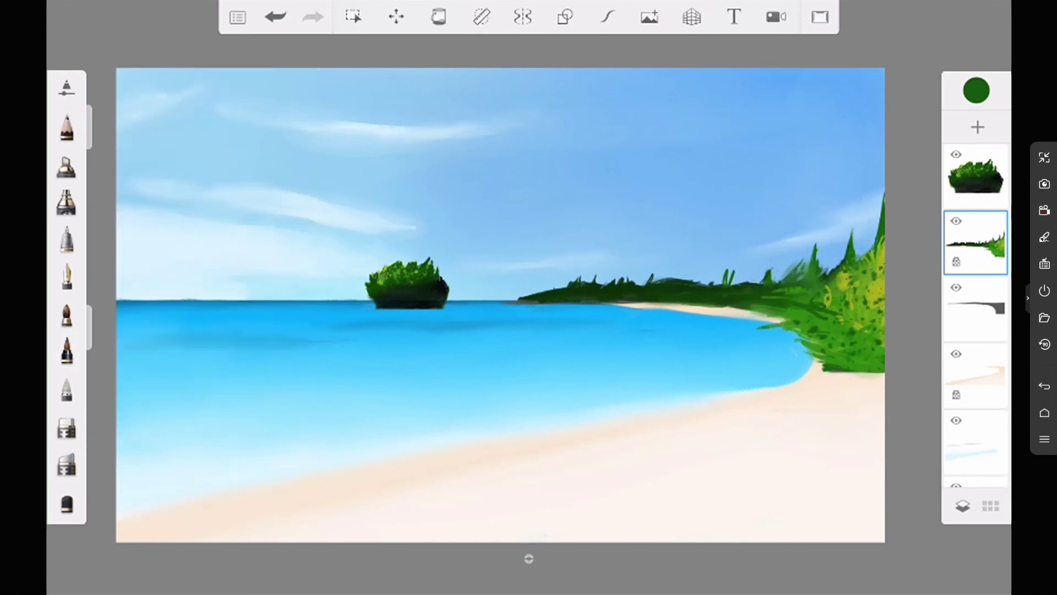
Pick a yellow-green and dab leaf highlights on the headland's right foliage.
{"action": "left_click", "coordinate": [976, 90]}
{"action": "left_click", "coordinate": [842, 118]}
{"action": "left_click_drag", "start_coordinate": [529, 261], "coordinate": [881, 263]}
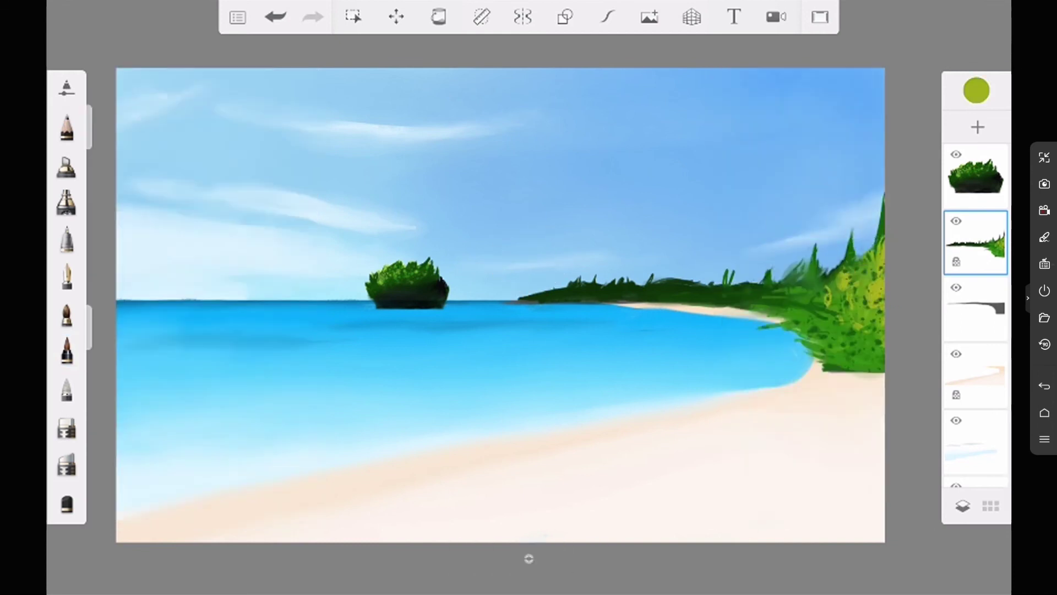
{"action": "left_click", "coordinate": [851, 264]}
{"action": "left_click", "coordinate": [811, 330]}
Paint dark green shadow strokes along the base of the headland's right foliage.
{"action": "left_click", "coordinate": [67, 349]}
{"action": "mouse_move", "coordinate": [625, 245]}
{"action": "left_mouse_down"}
{"action": "mouse_move", "coordinate": [851, 344]}
{"action": "mouse_move", "coordinate": [855, 295]}
{"action": "mouse_move", "coordinate": [884, 311]}
{"action": "left_mouse_up"}
{"action": "left_click", "coordinate": [977, 90]}
{"action": "left_click", "coordinate": [904, 113]}
{"action": "left_click", "coordinate": [580, 280]}
{"action": "mouse_move", "coordinate": [838, 366]}
{"action": "left_mouse_down"}
{"action": "mouse_move", "coordinate": [884, 372]}
{"action": "mouse_move", "coordinate": [831, 334]}
{"action": "left_mouse_up"}
{"action": "mouse_move", "coordinate": [881, 366]}
{"action": "left_mouse_down"}
{"action": "mouse_move", "coordinate": [859, 328]}
{"action": "mouse_move", "coordinate": [866, 364]}
{"action": "mouse_move", "coordinate": [832, 333]}
{"action": "mouse_move", "coordinate": [806, 346]}
{"action": "mouse_move", "coordinate": [834, 327]}
{"action": "left_mouse_up"}
{"action": "mouse_move", "coordinate": [833, 343]}
{"action": "left_mouse_down"}
{"action": "mouse_move", "coordinate": [794, 332]}
{"action": "mouse_move", "coordinate": [843, 327]}
{"action": "left_mouse_up"}
Pick a medium green and paint leaf strokes over the dark base of the right foliage.
{"action": "left_click", "coordinate": [976, 90]}
{"action": "left_click", "coordinate": [904, 116]}
{"action": "left_click", "coordinate": [839, 321]}
{"action": "left_click_drag", "start_coordinate": [884, 361], "coordinate": [839, 343]}
{"action": "left_click_drag", "start_coordinate": [852, 343], "coordinate": [837, 328]}
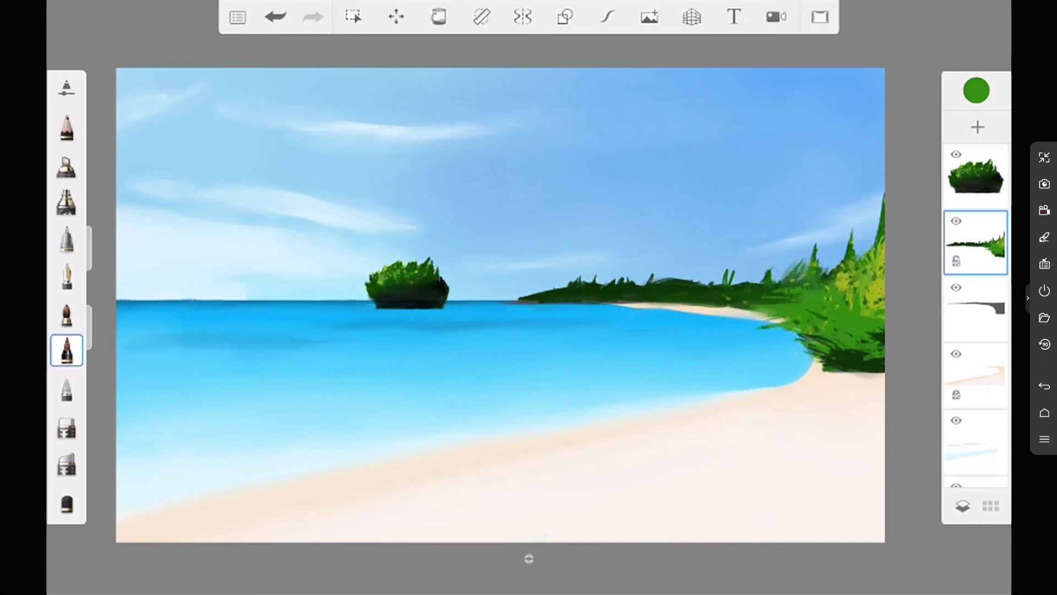
Pick a dark green and paint shadow strokes on the left and upper parts of the right foliage.
{"action": "left_click", "coordinate": [529, 261]}
{"action": "left_click", "coordinate": [976, 90]}
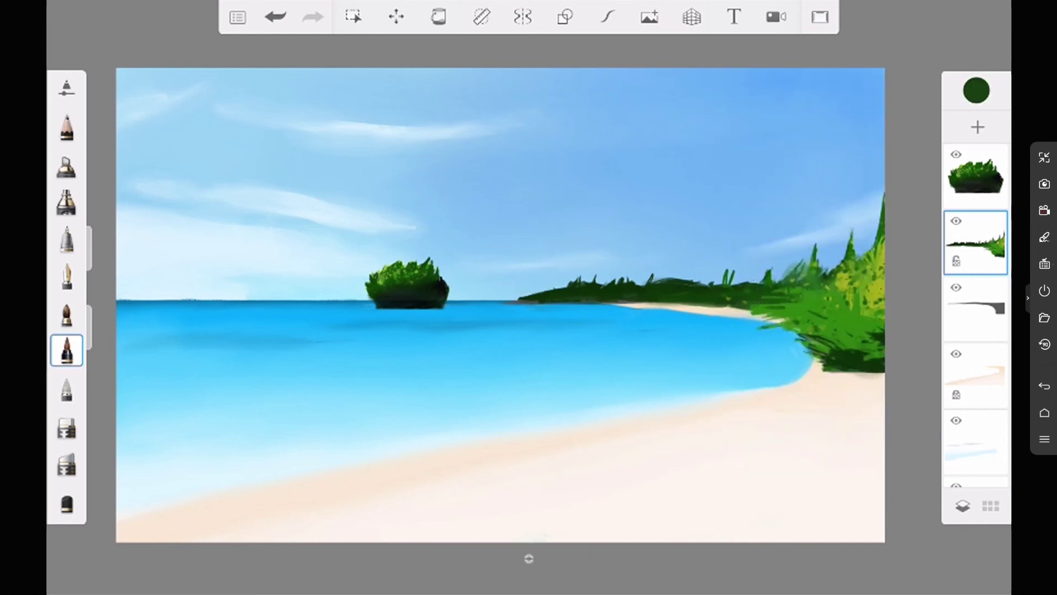
{"action": "left_click_drag", "start_coordinate": [801, 302], "coordinate": [750, 312]}
{"action": "left_click_drag", "start_coordinate": [820, 282], "coordinate": [768, 300]}
{"action": "left_click_drag", "start_coordinate": [814, 252], "coordinate": [809, 322]}
{"action": "mouse_move", "coordinate": [848, 298]}
{"action": "left_mouse_down"}
{"action": "mouse_move", "coordinate": [806, 305]}
{"action": "mouse_move", "coordinate": [814, 295]}
{"action": "left_mouse_up"}
{"action": "left_click_drag", "start_coordinate": [817, 304], "coordinate": [798, 311]}
{"action": "mouse_move", "coordinate": [854, 272]}
{"action": "left_mouse_down"}
{"action": "mouse_move", "coordinate": [809, 297]}
{"action": "mouse_move", "coordinate": [834, 274]}
{"action": "mouse_move", "coordinate": [820, 322]}
{"action": "mouse_move", "coordinate": [831, 292]}
{"action": "left_mouse_up"}
Paint medium green leaf strokes over the foliage's lower middle and right edge.
{"action": "left_click", "coordinate": [67, 463]}
{"action": "left_click", "coordinate": [66, 388]}
{"action": "left_click", "coordinate": [67, 350]}
{"action": "left_click_drag", "start_coordinate": [796, 346], "coordinate": [823, 337]}
{"action": "left_click_drag", "start_coordinate": [830, 351], "coordinate": [856, 349]}
{"action": "left_click_drag", "start_coordinate": [878, 341], "coordinate": [885, 331]}
{"action": "left_click_drag", "start_coordinate": [872, 292], "coordinate": [862, 316]}
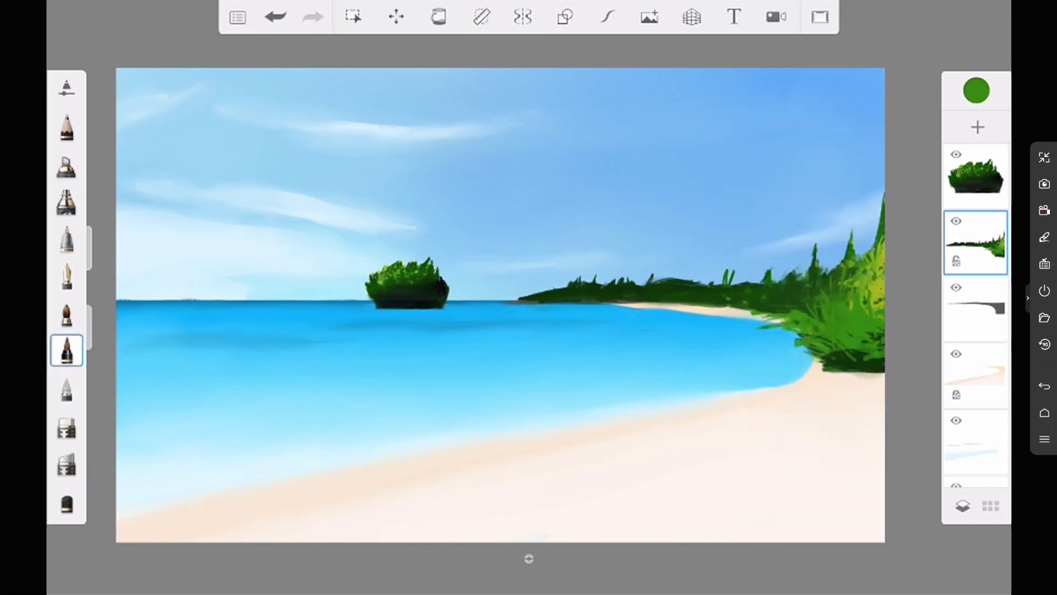
Extend green fronds from the foliage's base over the curve of the shore.
{"action": "mouse_move", "coordinate": [853, 368]}
{"action": "left_mouse_down"}
{"action": "mouse_move", "coordinate": [797, 367]}
{"action": "mouse_move", "coordinate": [784, 353]}
{"action": "left_mouse_up"}
{"action": "left_click_drag", "start_coordinate": [853, 348], "coordinate": [830, 359]}
{"action": "left_click", "coordinate": [66, 462]}
{"action": "left_click", "coordinate": [66, 350]}
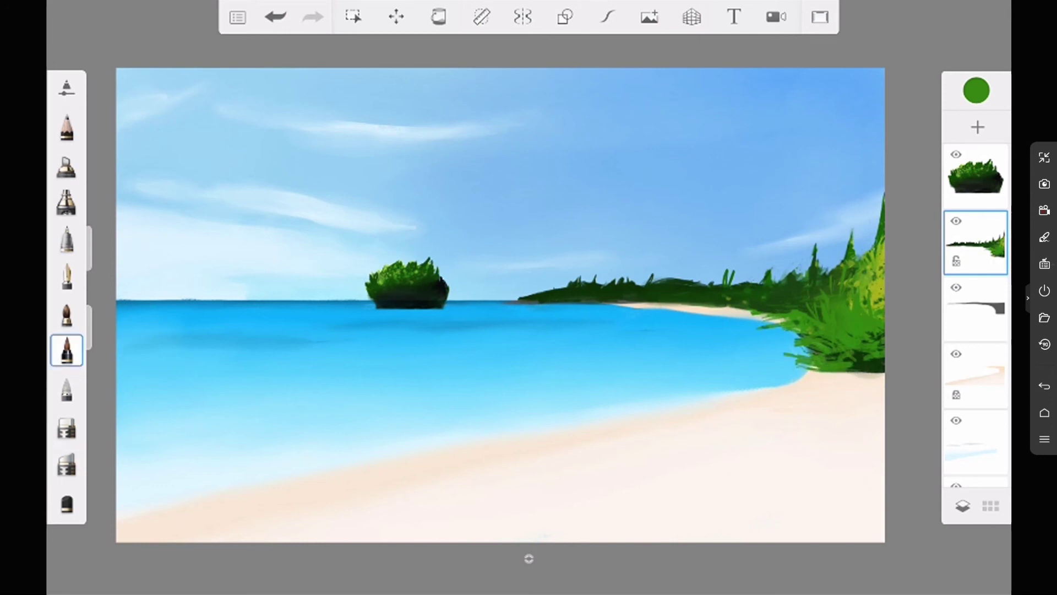